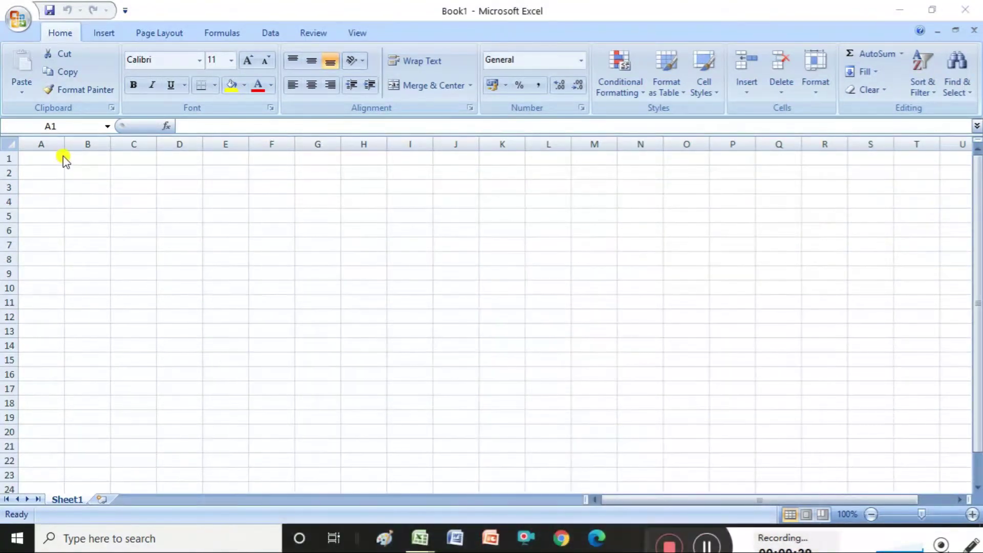
Enter the headers s.no and student name in A1:B1, widening column B to fit
{"action": "left_click", "coordinate": [46, 158]}
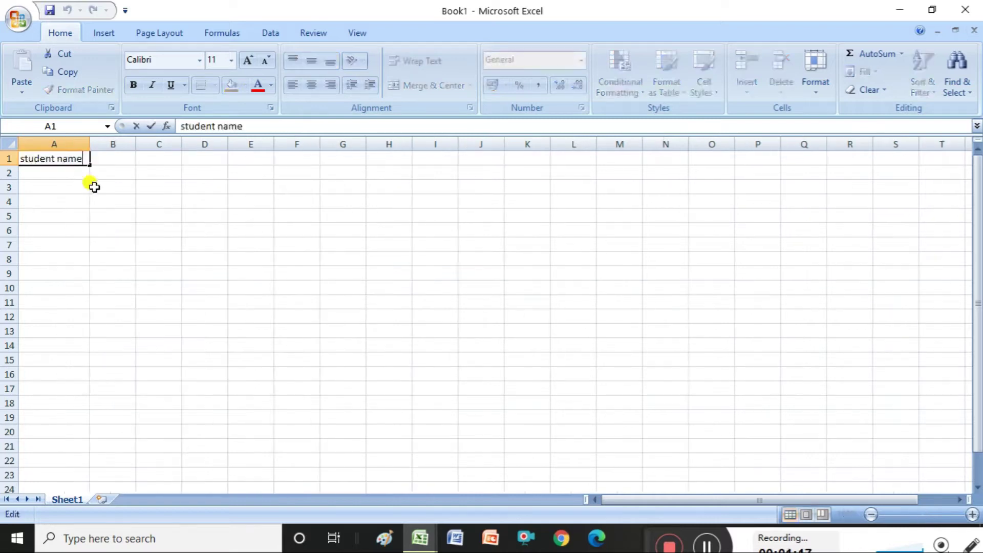
{"action": "key", "text": "BackSpace"}
{"action": "key", "text": "BackSpace"}
{"action": "key", "text": "BackSpace"}
{"action": "key", "text": "BackSpace"}
{"action": "key", "text": "BackSpace"}
{"action": "key", "text": "BackSpace"}
{"action": "key", "text": "BackSpace"}
{"action": "key", "text": "BackSpace"}
{"action": "key", "text": "BackSpace"}
{"action": "key", "text": "BackSpace"}
{"action": "key", "text": "BackSpace"}
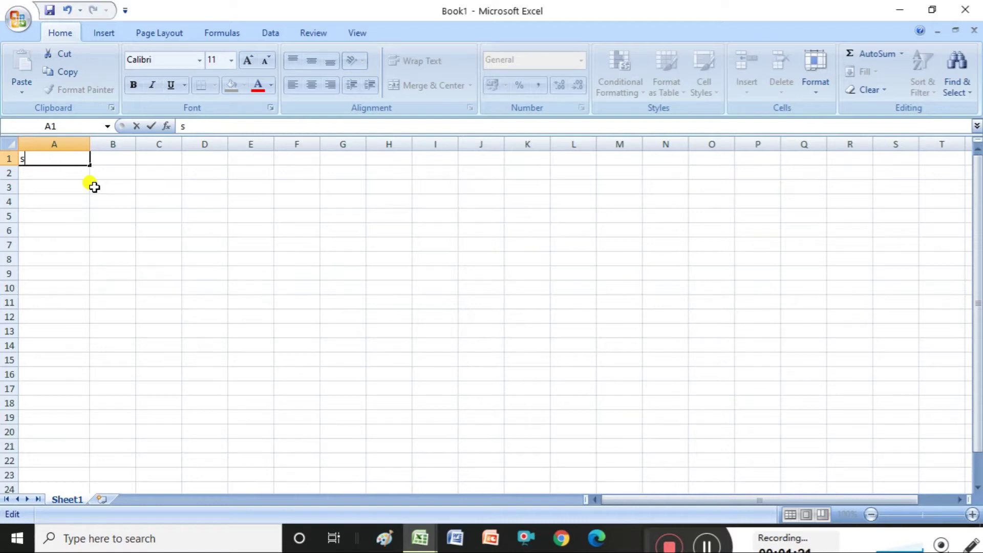
{"action": "type", "text": "s.n"}
{"action": "key", "text": "BackSpace"}
{"action": "type", "text": "no"}
{"action": "left_click", "coordinate": [113, 158]}
{"action": "type", "text": "student name"}
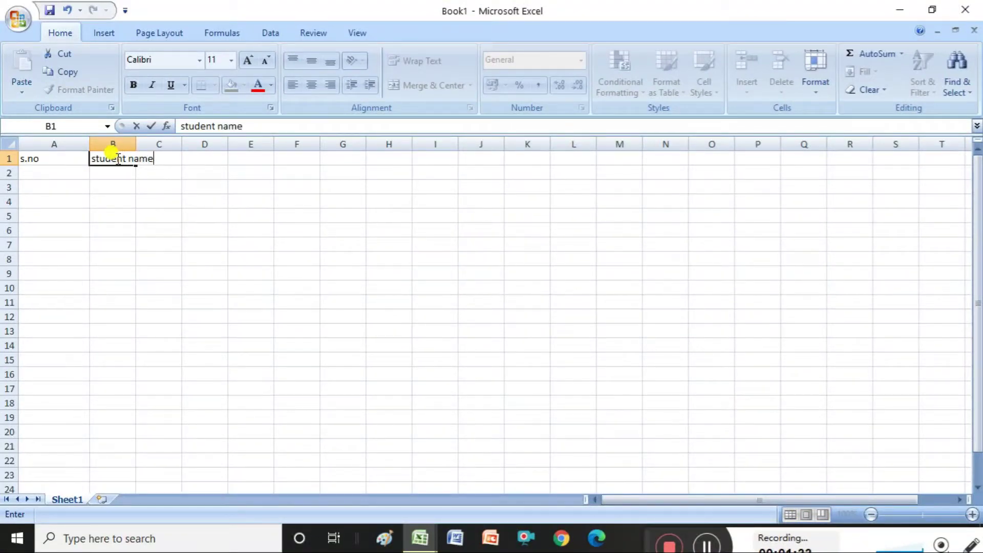
{"action": "left_click", "coordinate": [128, 186]}
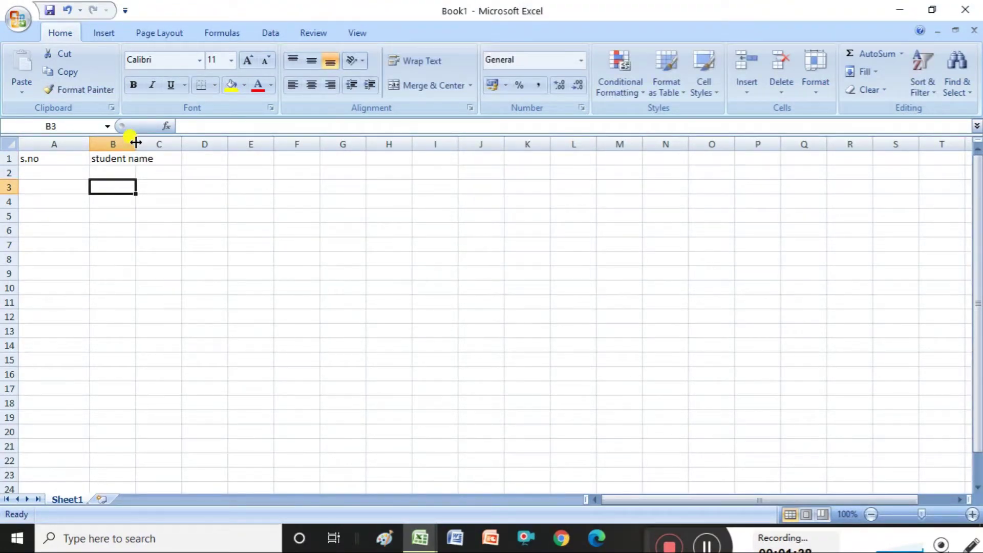
{"action": "left_click_drag", "start_coordinate": [136, 142], "coordinate": [163, 144]}
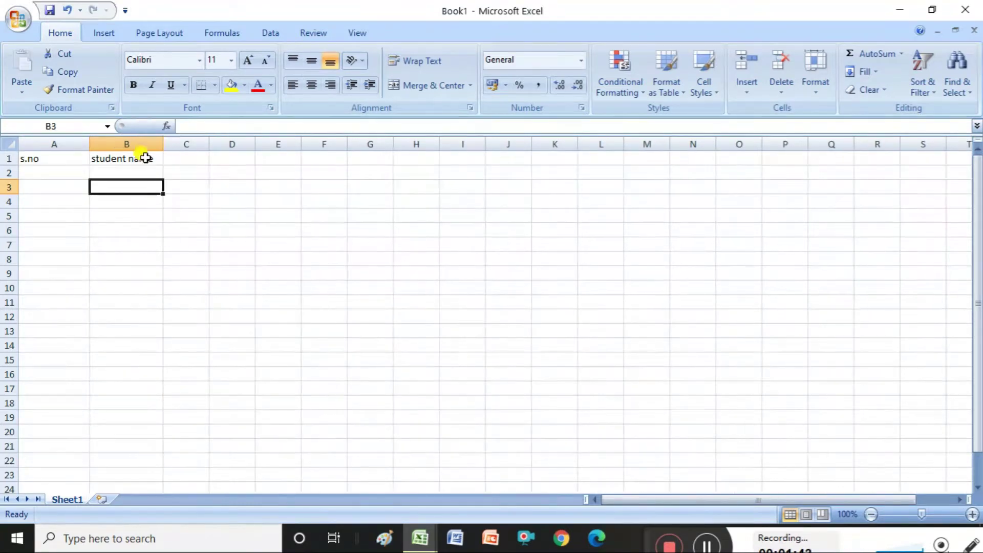
{"action": "left_click", "coordinate": [131, 172]}
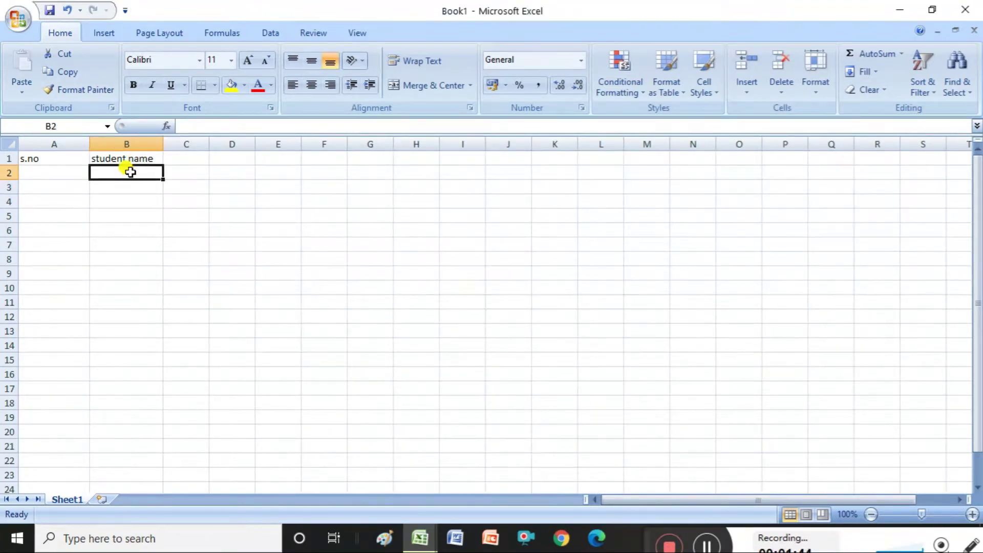
Add the subject headers Telugu, english and maths in C1:E1
{"action": "left_click", "coordinate": [176, 158]}
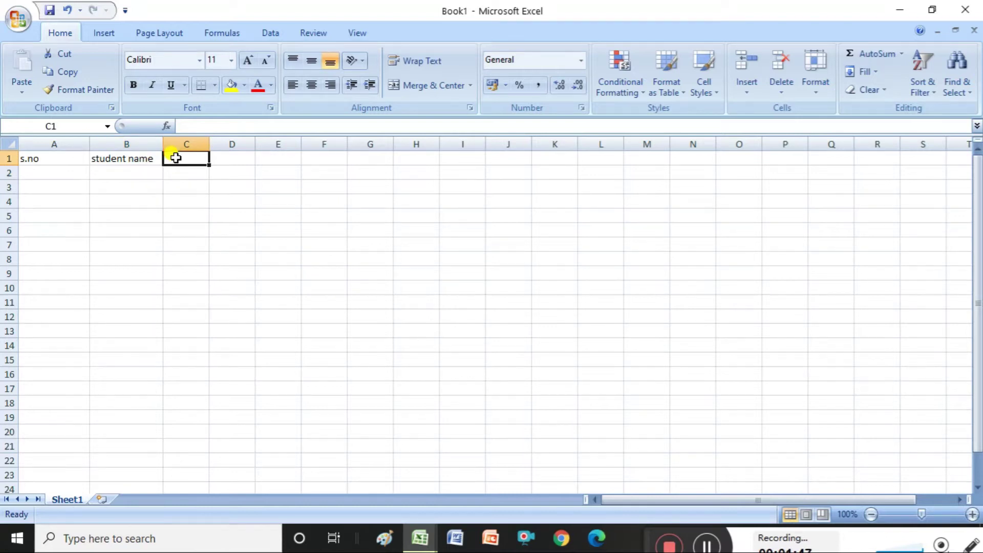
{"action": "type", "text": "Telugu"}
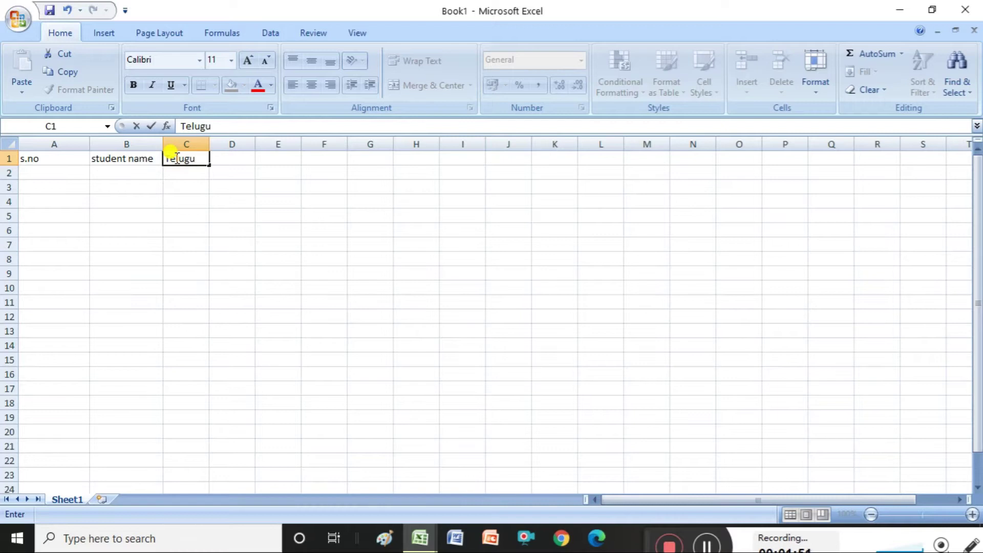
{"action": "key", "text": "Tab"}
{"action": "type", "text": "en"}
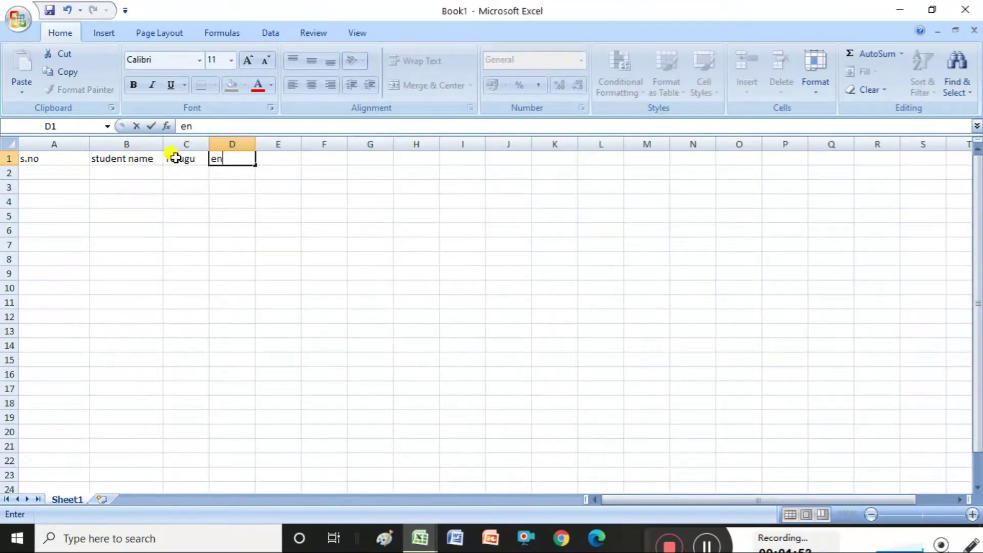
{"action": "type", "text": "glish"}
{"action": "key", "text": "Tab"}
{"action": "type", "text": "maths"}
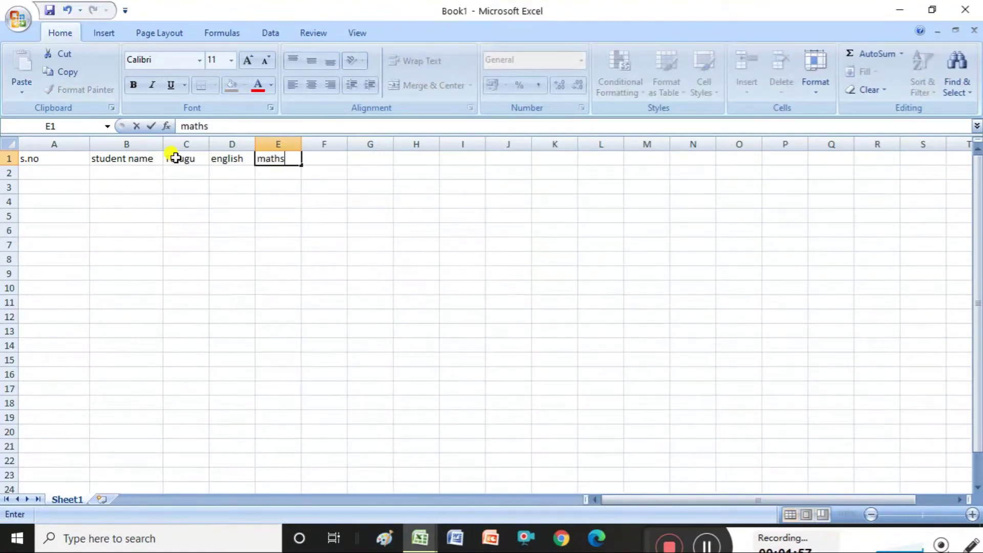
{"action": "left_click", "coordinate": [58, 174]}
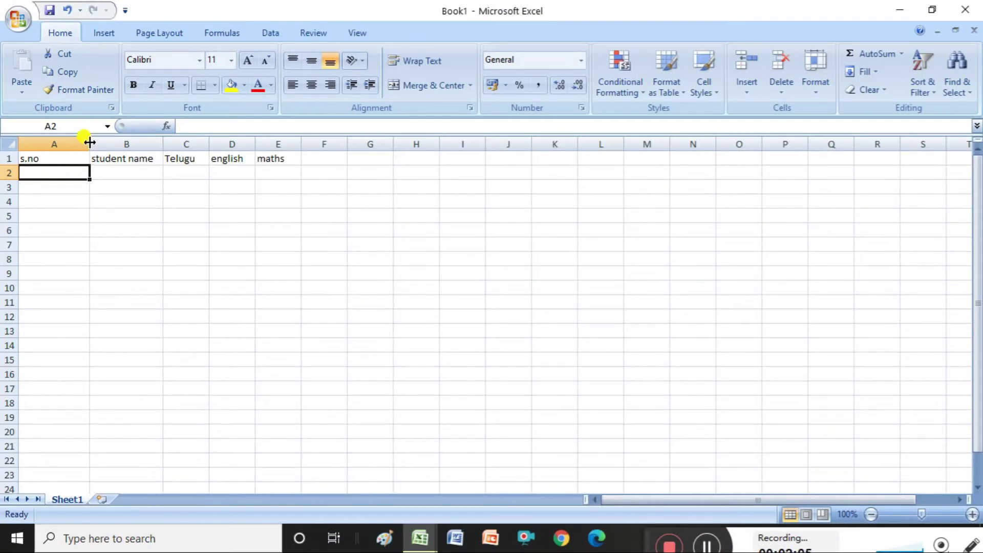
Narrow column A and enter the serial numbers 1 and 2 in A2:A3
{"action": "left_click_drag", "start_coordinate": [89, 142], "coordinate": [53, 144]}
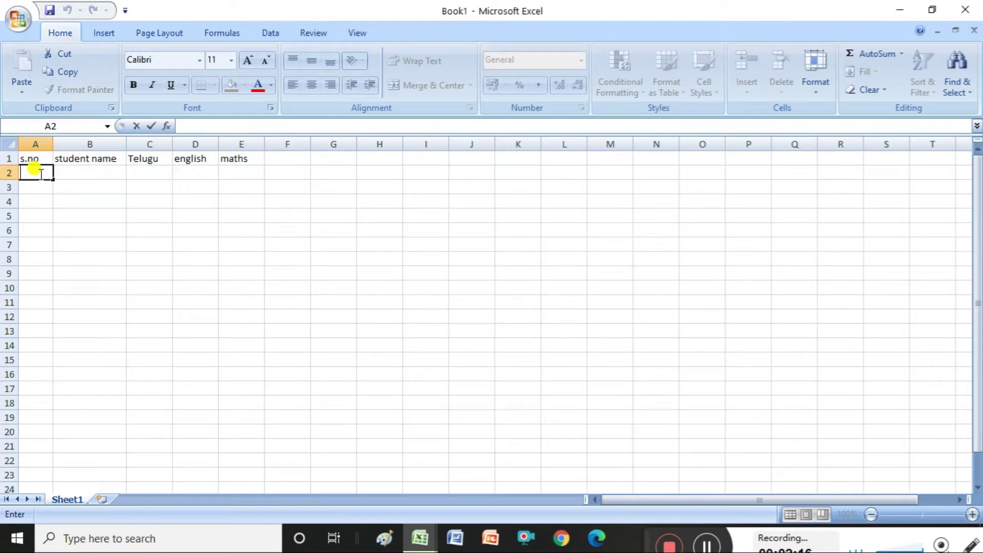
{"action": "type", "text": "1"}
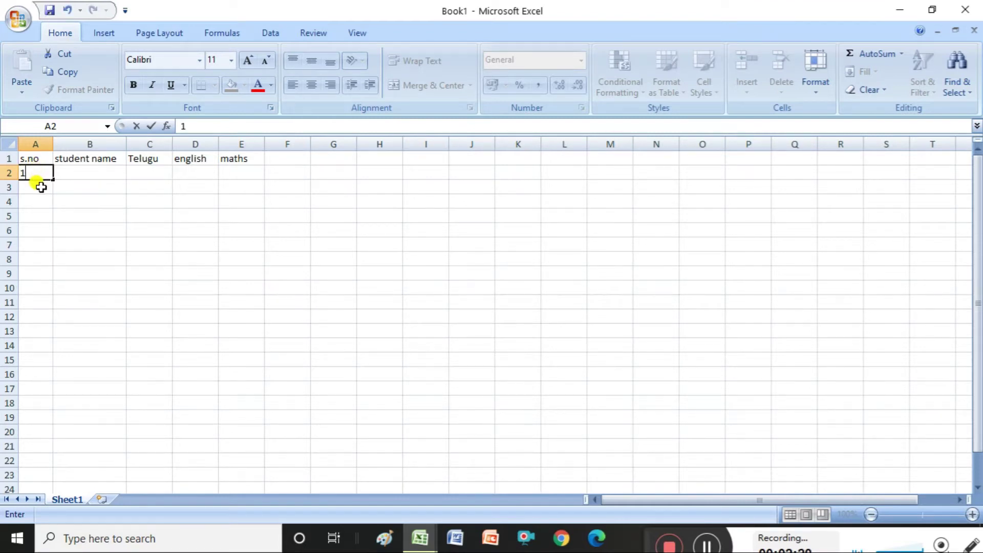
{"action": "left_click", "coordinate": [36, 187]}
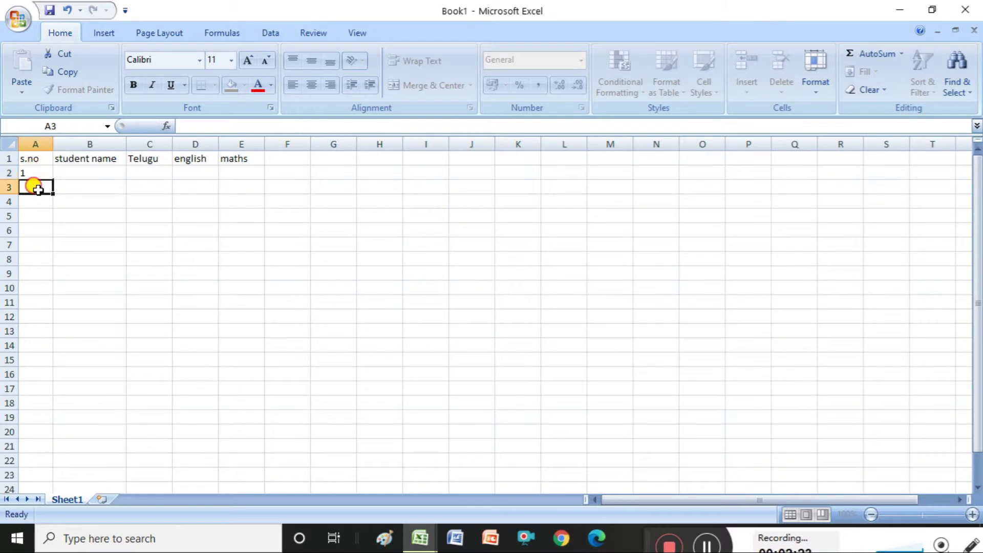
{"action": "type", "text": "2"}
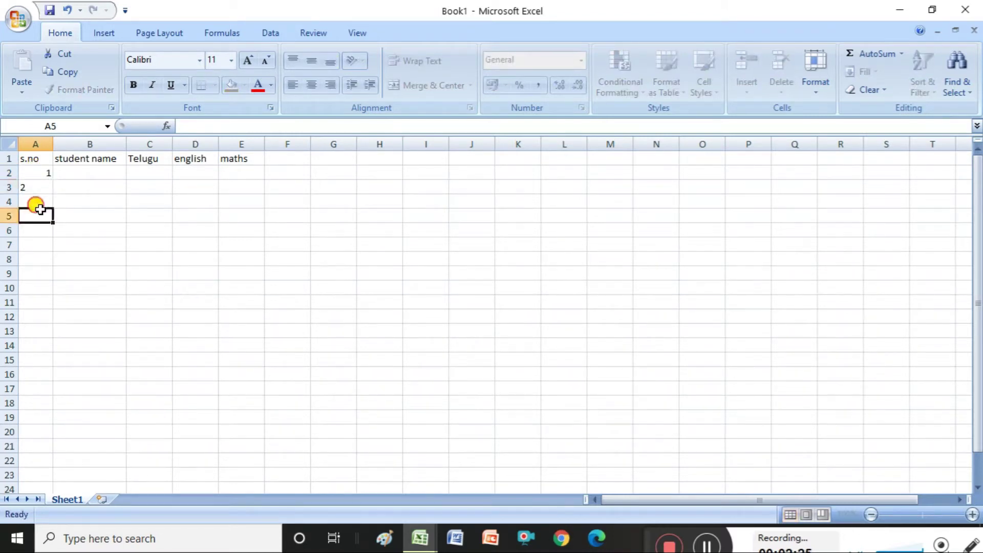
{"action": "left_click", "coordinate": [38, 214]}
Fill the 1, 2 series down column A to reach 15 in A16
{"action": "left_click", "coordinate": [45, 173]}
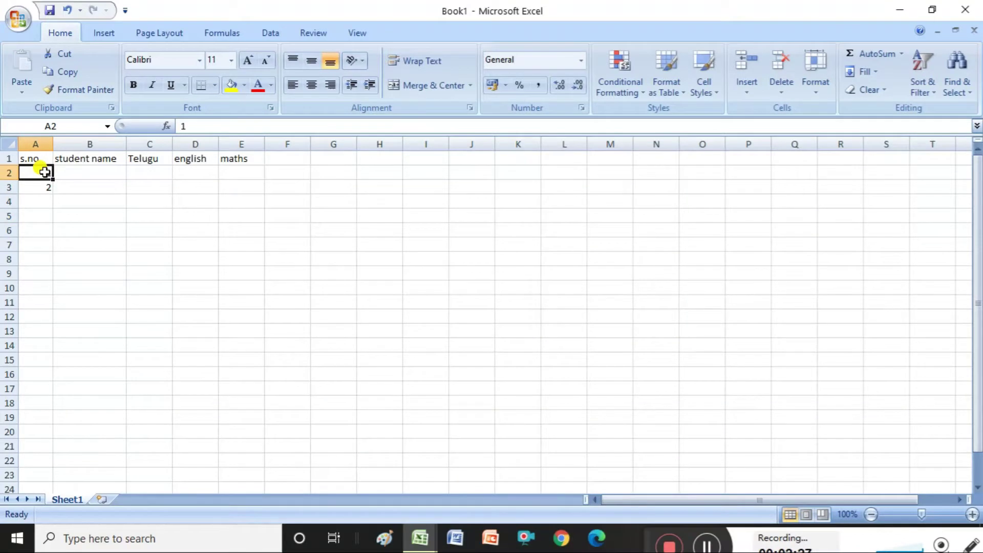
{"action": "left_click_drag", "start_coordinate": [45, 174], "coordinate": [45, 186]}
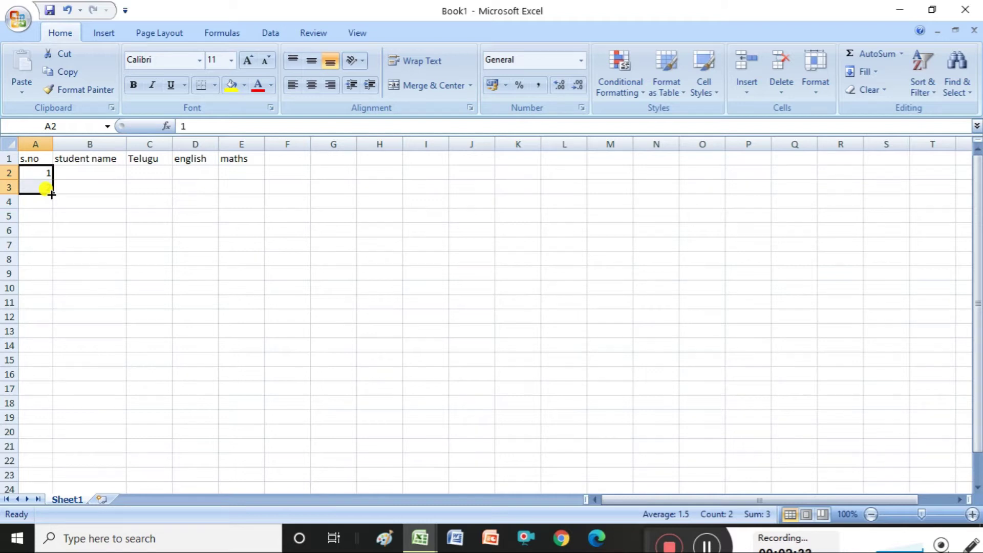
{"action": "left_click_drag", "start_coordinate": [52, 194], "coordinate": [48, 378]}
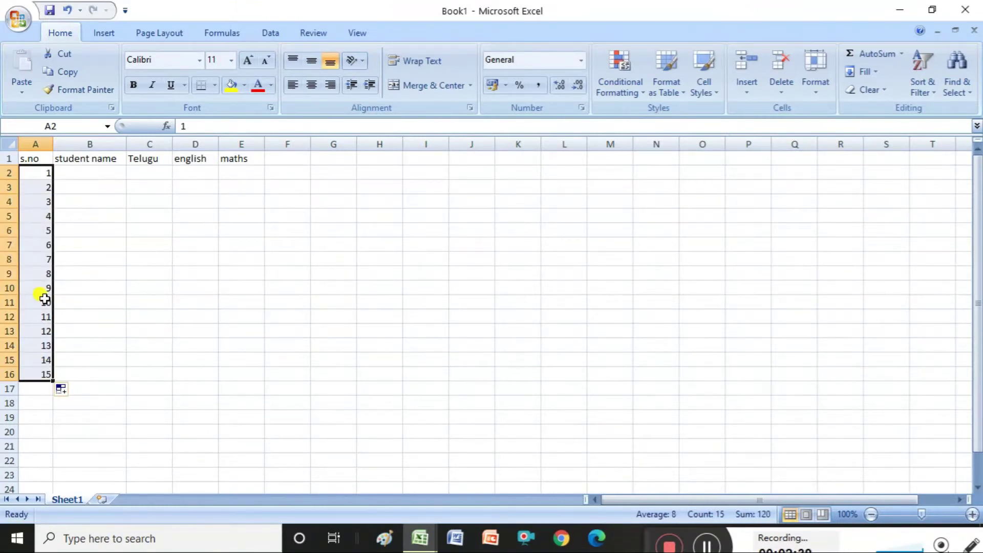
{"action": "left_click", "coordinate": [99, 356]}
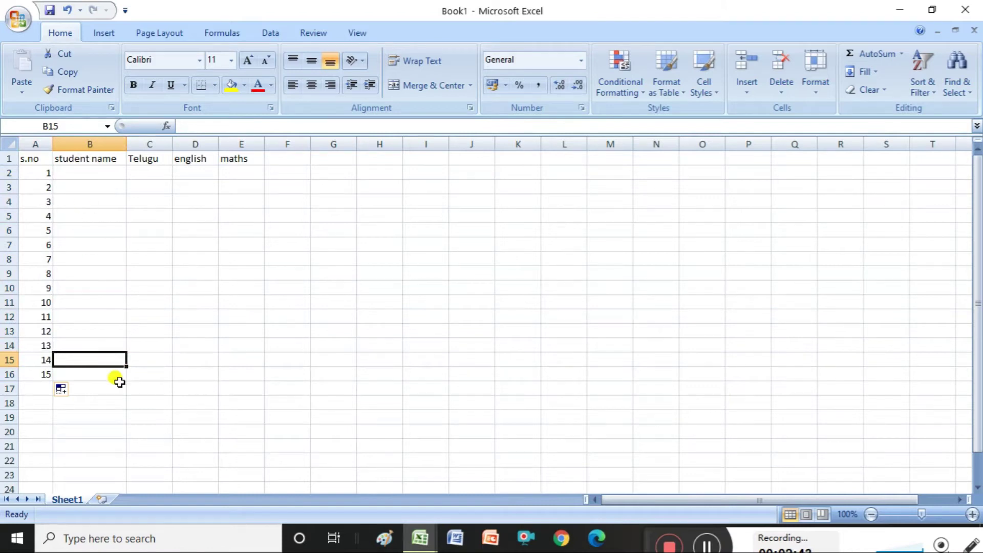
Enter the five student names down B2:B6
{"action": "left_click", "coordinate": [95, 170]}
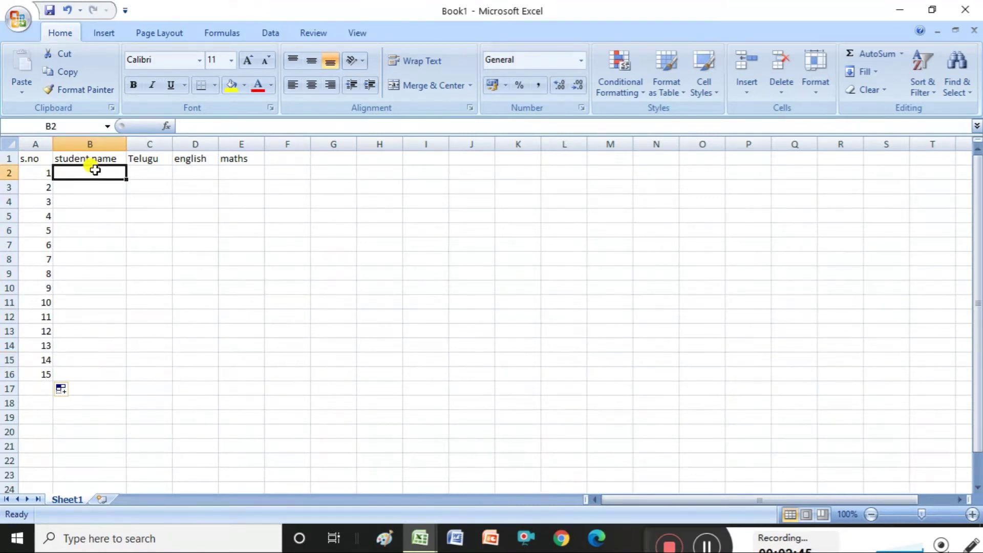
{"action": "type", "text": "vani"}
{"action": "key", "text": "Return"}
{"action": "type", "text": "rani"}
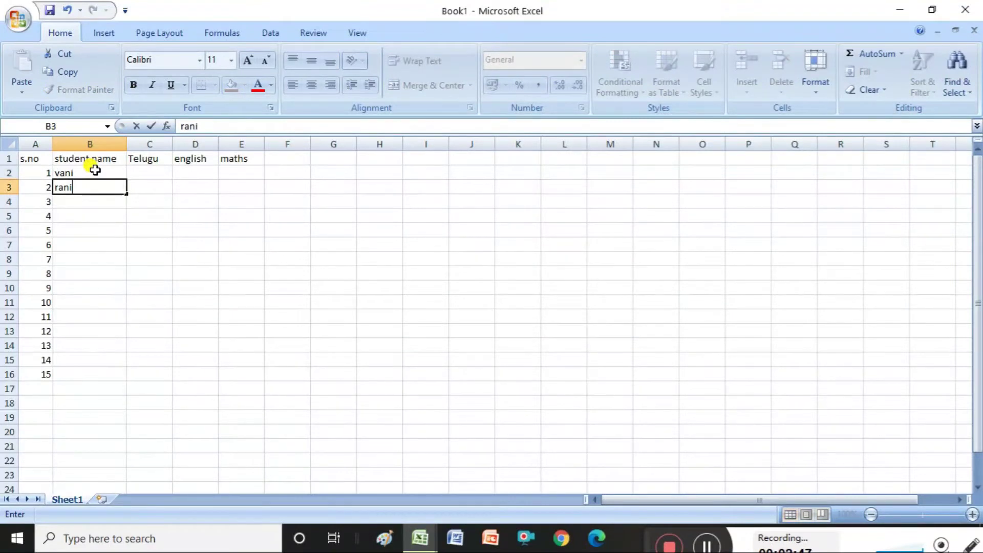
{"action": "key", "text": "Return"}
{"action": "type", "text": "ravi"}
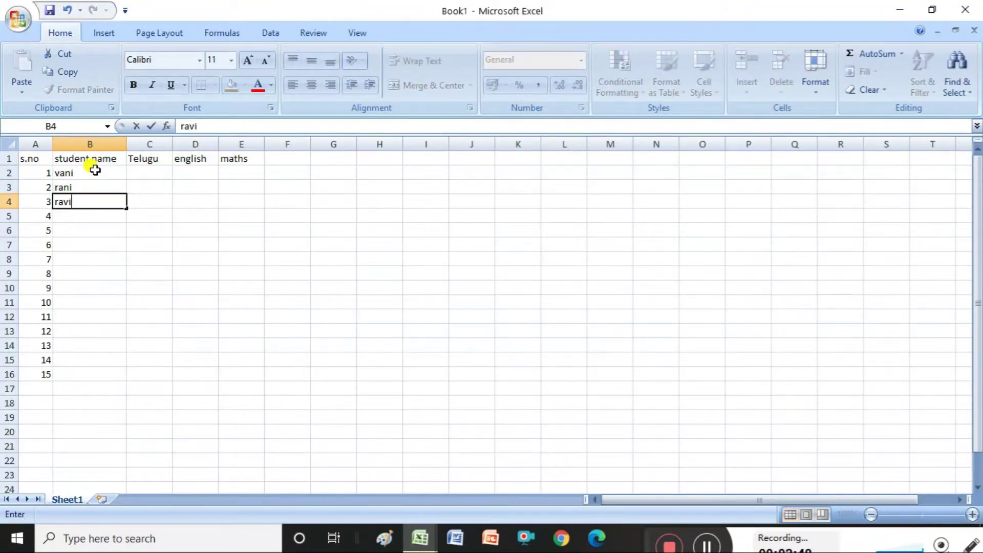
{"action": "key", "text": "Return"}
{"action": "type", "text": "kavitha"}
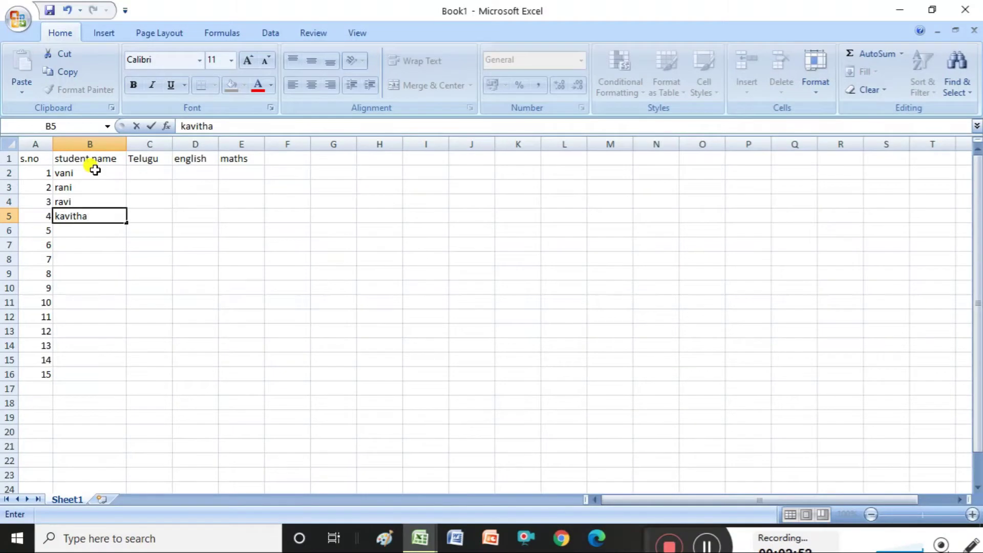
{"action": "key", "text": "Return"}
{"action": "type", "text": "mamatha"}
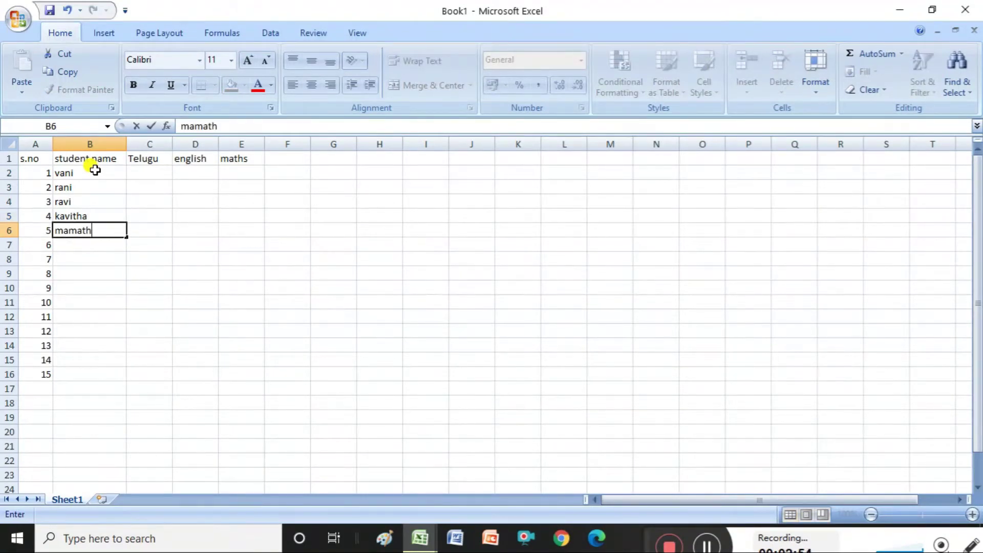
{"action": "left_click", "coordinate": [160, 240]}
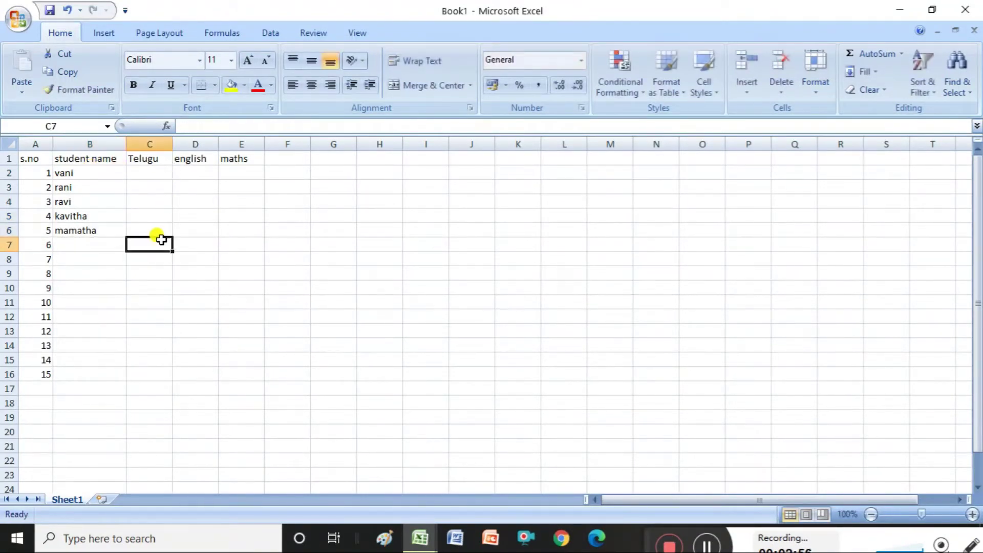
Enter Telugu marks 65, 88, 34, 24 and 78 in C2:C6
{"action": "left_click", "coordinate": [162, 173]}
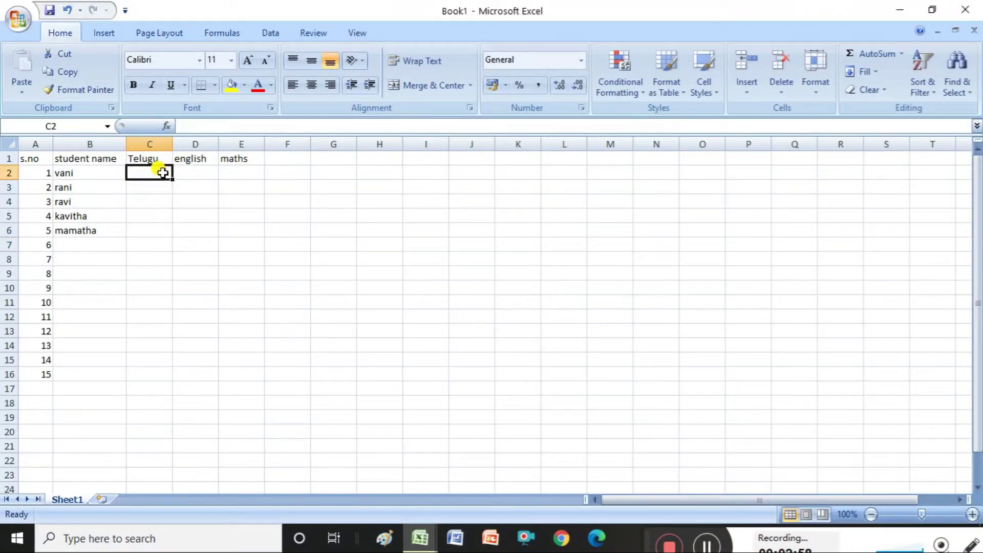
{"action": "type", "text": "65"}
{"action": "key", "text": "Return"}
{"action": "type", "text": "88"}
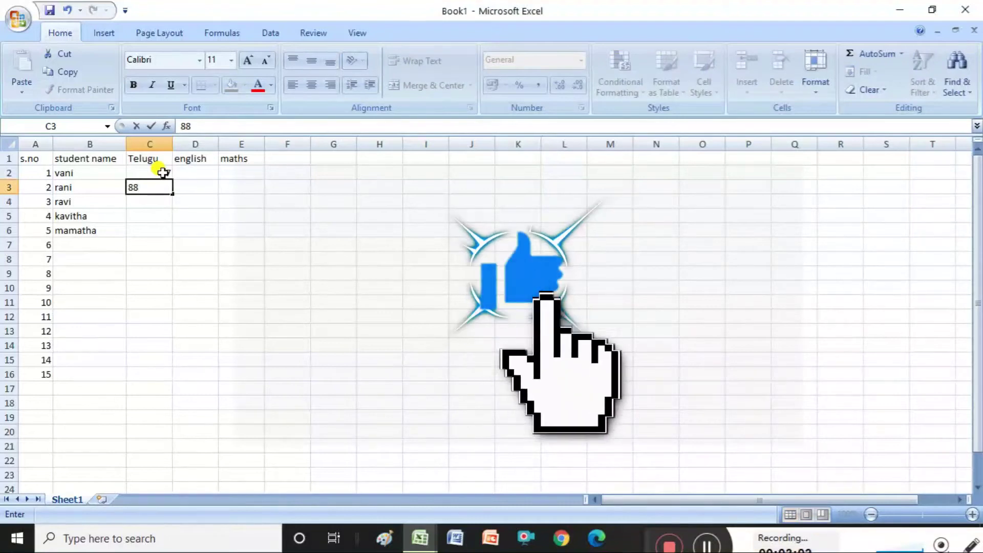
{"action": "key", "text": "Return"}
{"action": "type", "text": "34"}
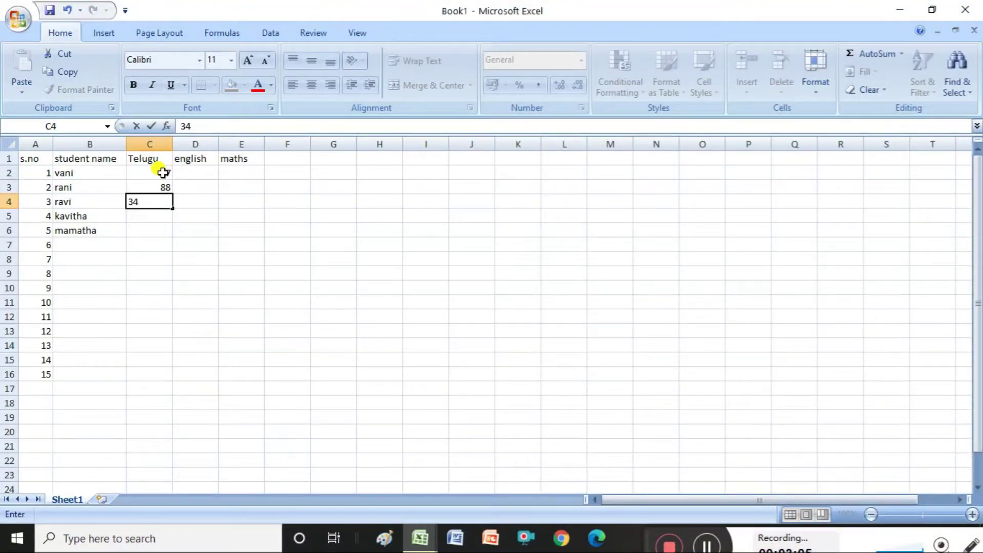
{"action": "key", "text": "Return"}
{"action": "type", "text": "24"}
{"action": "key", "text": "Return"}
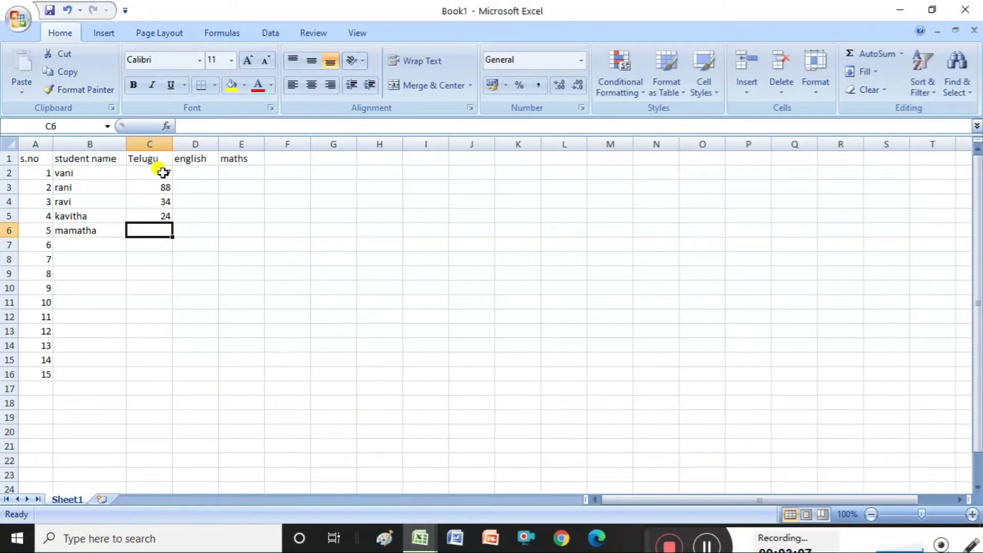
{"action": "type", "text": "78"}
Enter english marks 56, 67, 78, 98 and 87 in D2:D6
{"action": "key", "text": "Tab"}
{"action": "key", "text": "Up"}
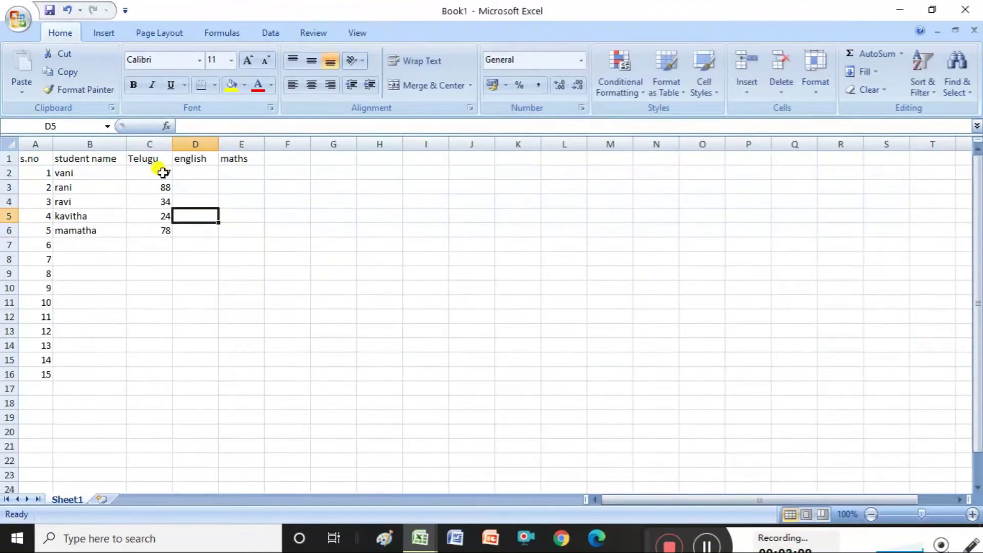
{"action": "key", "text": "Up"}
{"action": "key", "text": "Up"}
{"action": "key", "text": "Up"}
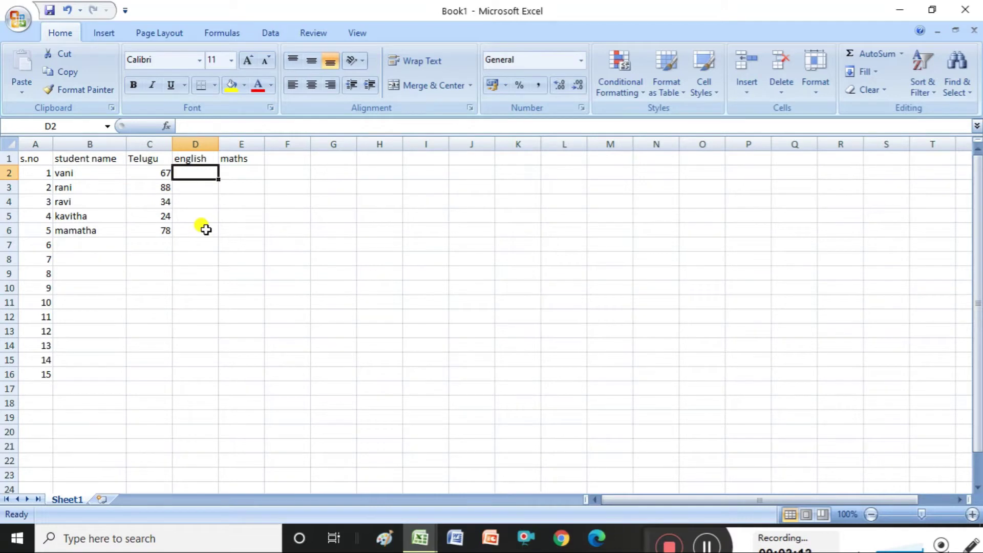
{"action": "type", "text": "56"}
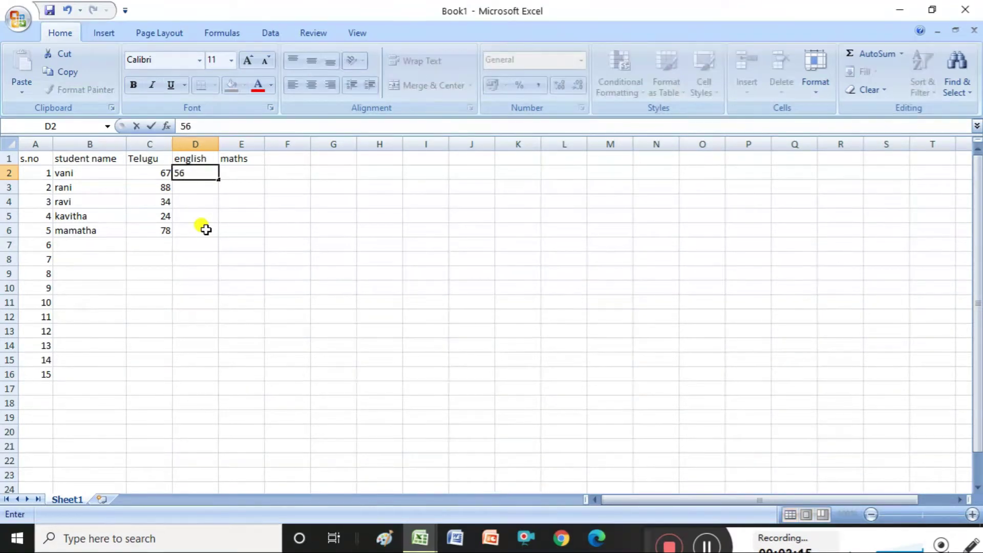
{"action": "key", "text": "Return"}
{"action": "type", "text": "67"}
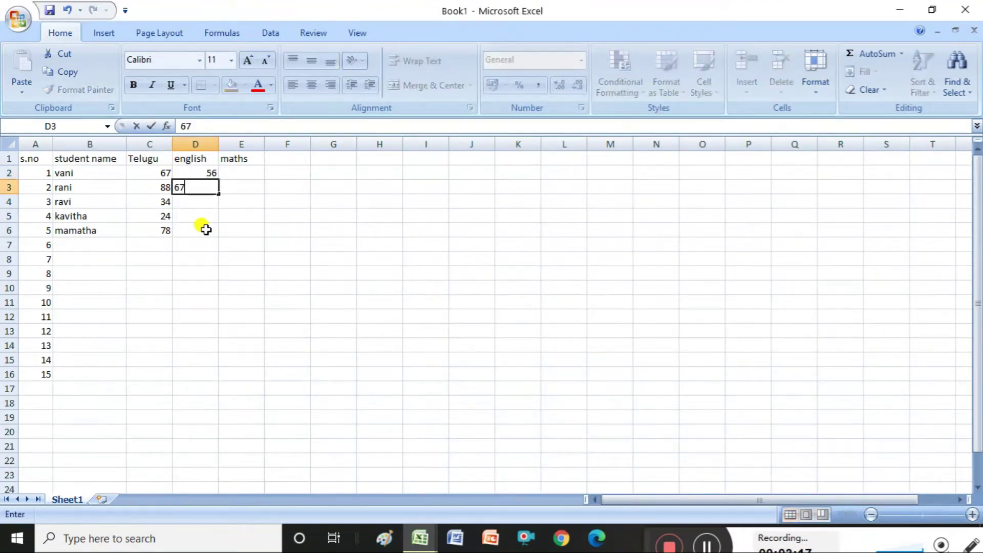
{"action": "key", "text": "Return"}
{"action": "type", "text": "78"}
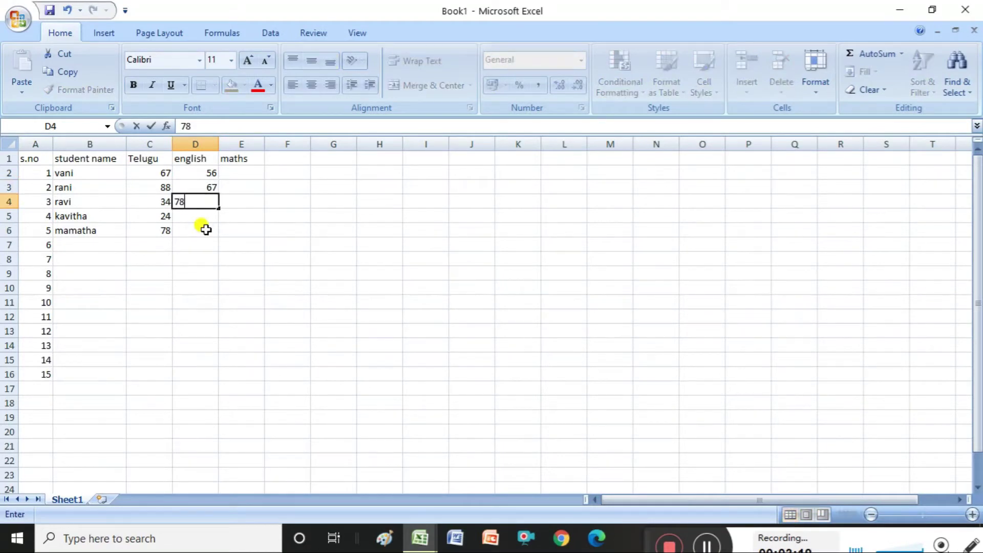
{"action": "key", "text": "Return"}
{"action": "type", "text": "98"}
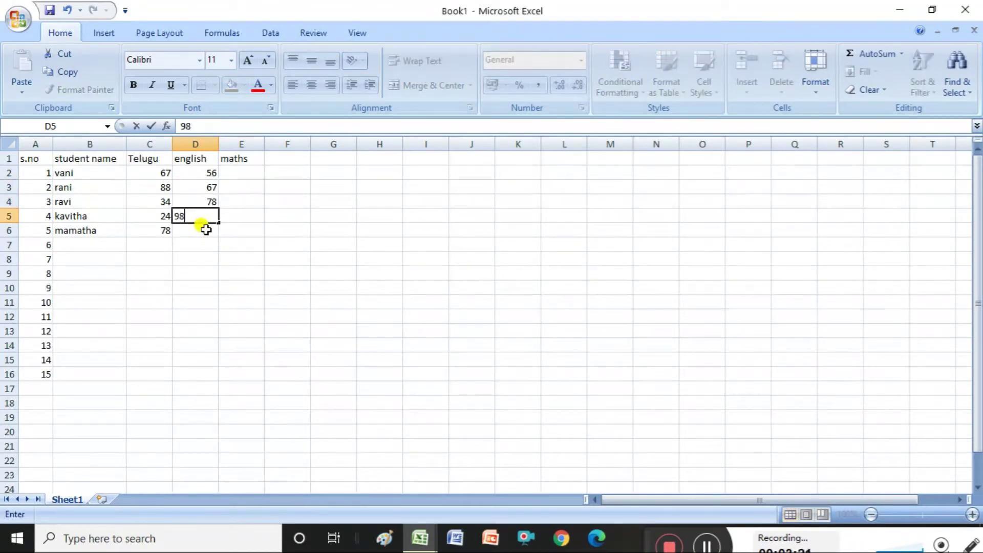
{"action": "key", "text": "Right"}
{"action": "key", "text": "Up"}
{"action": "key", "text": "Up"}
{"action": "key", "text": "Up"}
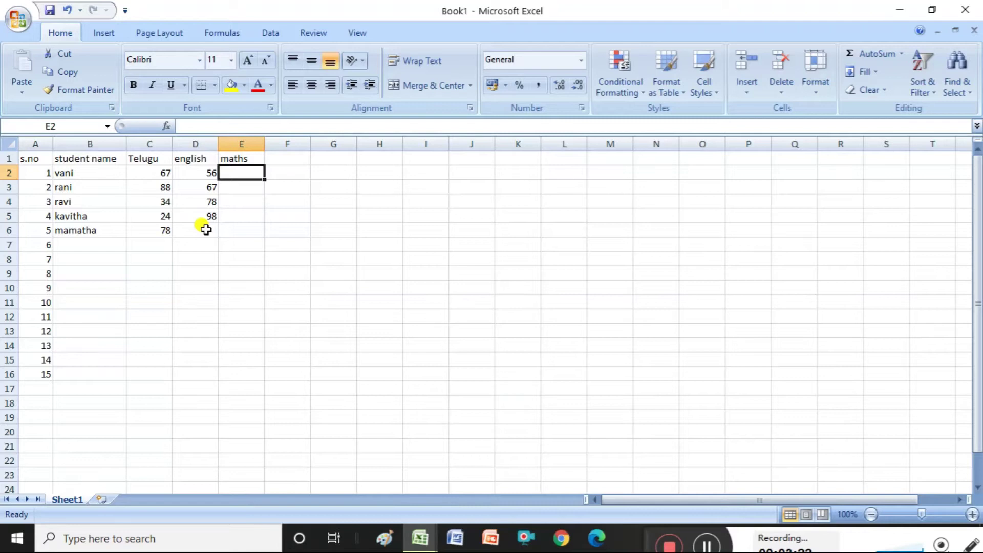
{"action": "left_click", "coordinate": [195, 226]}
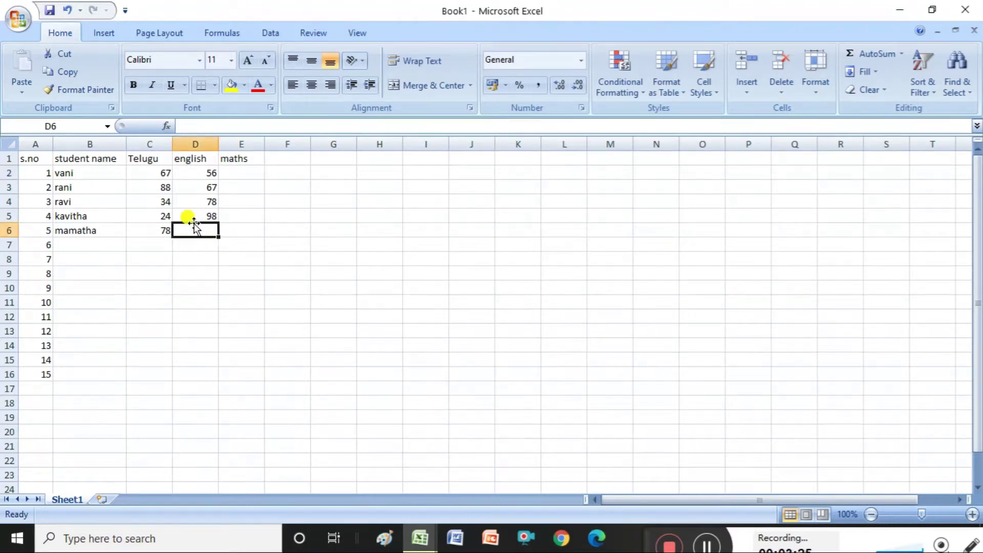
{"action": "type", "text": "87"}
{"action": "key", "text": "Right"}
Enter maths marks 78, 67, 56, 45 and 46 in E2:E6
{"action": "key", "text": "Up"}
{"action": "key", "text": "Up"}
{"action": "key", "text": "Up"}
{"action": "key", "text": "Up"}
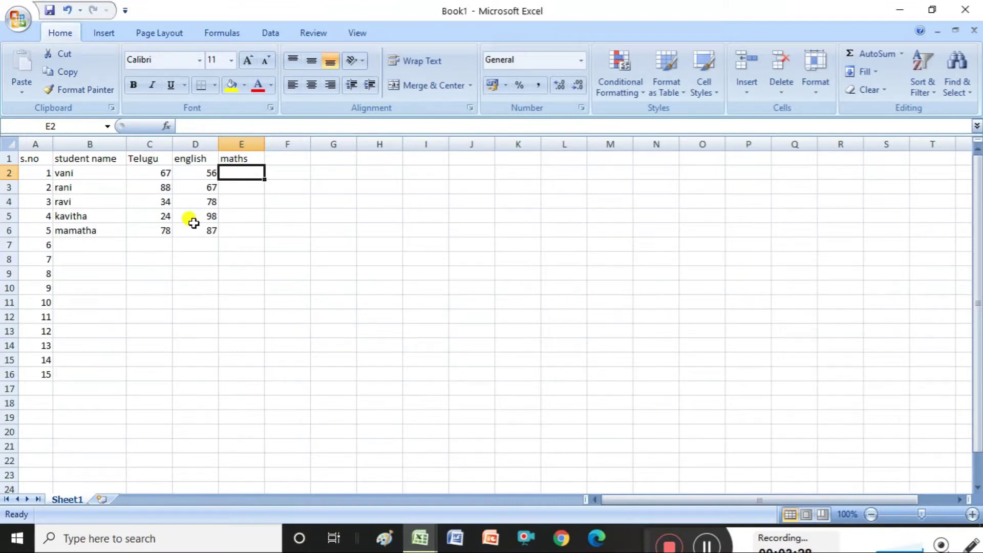
{"action": "type", "text": "78"}
{"action": "key", "text": "Return"}
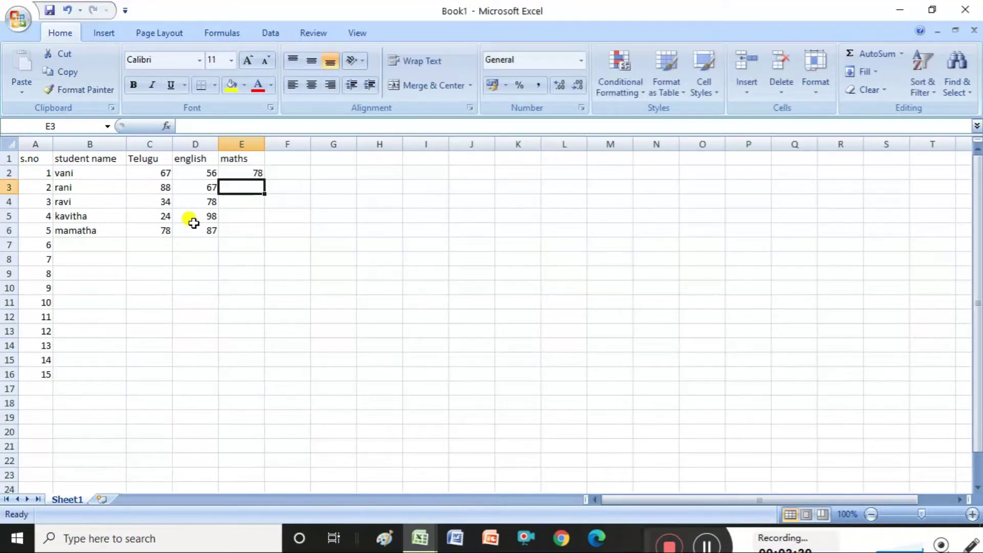
{"action": "type", "text": "67"}
{"action": "key", "text": "Return"}
{"action": "type", "text": "56"}
{"action": "key", "text": "Return"}
{"action": "type", "text": "45"}
{"action": "key", "text": "Return"}
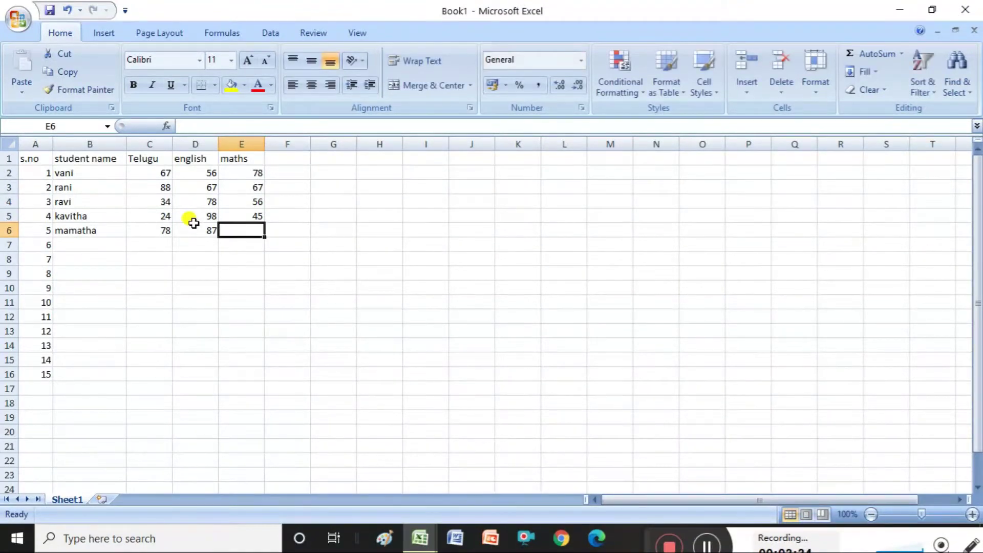
{"action": "type", "text": "46"}
{"action": "key", "text": "Return"}
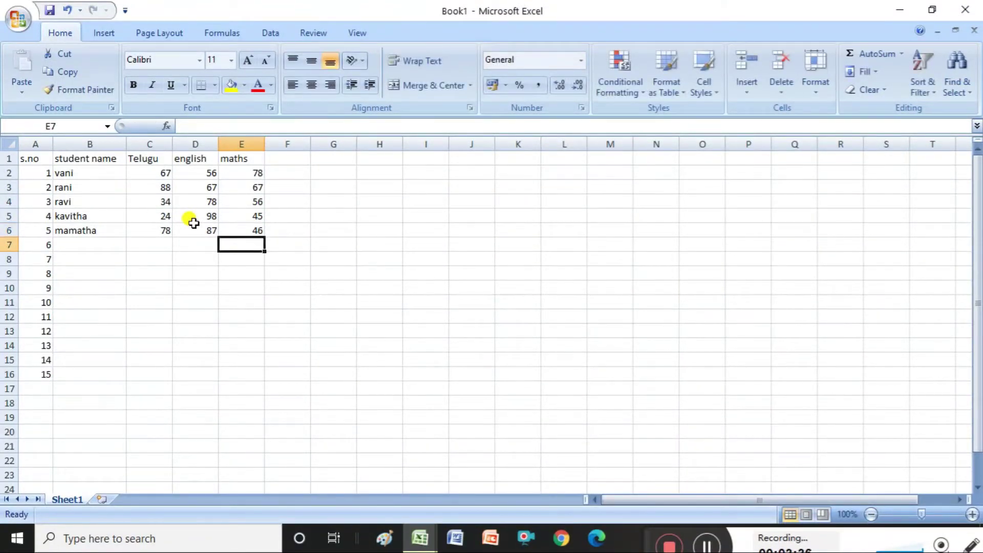
{"action": "key", "text": "Right"}
{"action": "key", "text": "Up"}
{"action": "key", "text": "Up"}
{"action": "key", "text": "Up"}
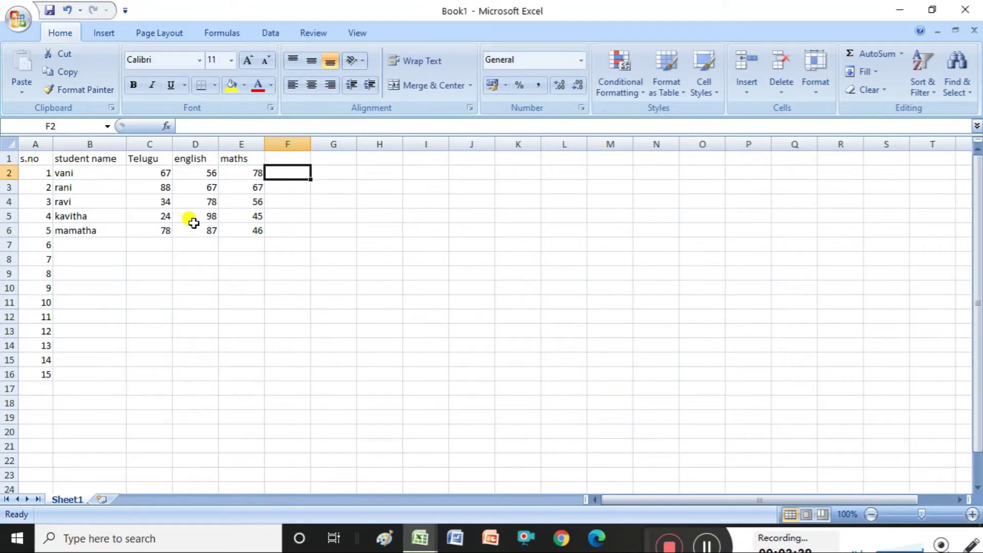
Type the labels sum, average, max and min across I3:L3
{"action": "left_click", "coordinate": [192, 300]}
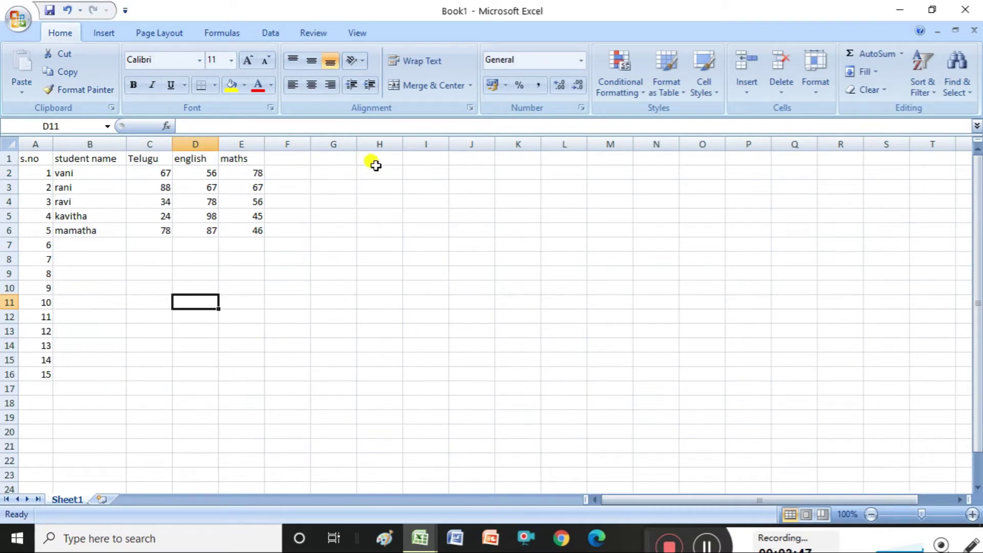
{"action": "left_click", "coordinate": [429, 185]}
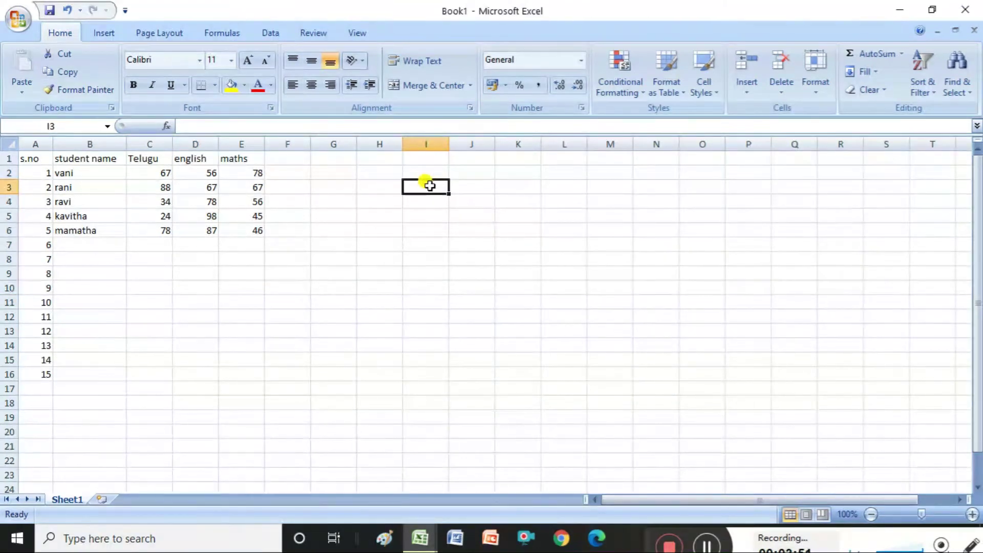
{"action": "type", "text": "sum"}
{"action": "key", "text": "Tab"}
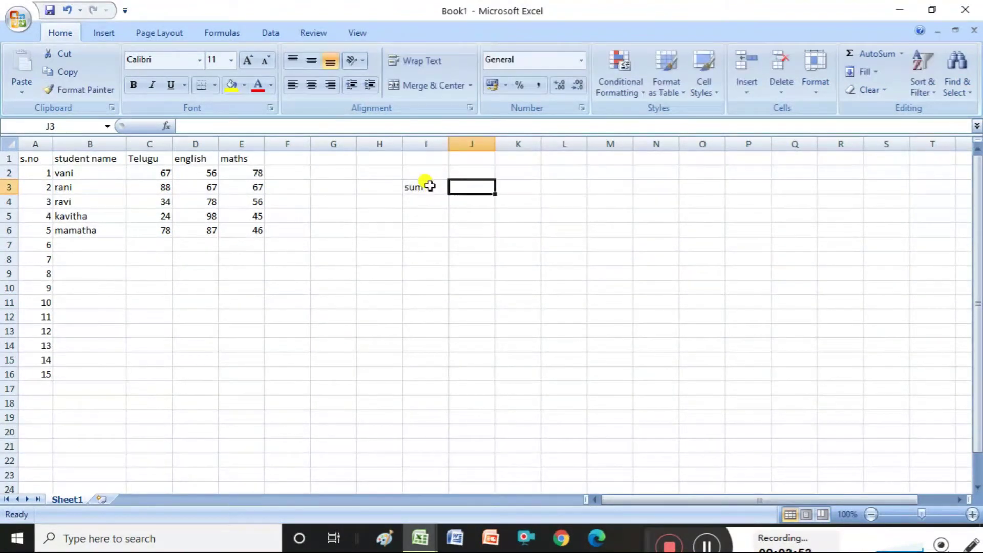
{"action": "type", "text": "av"}
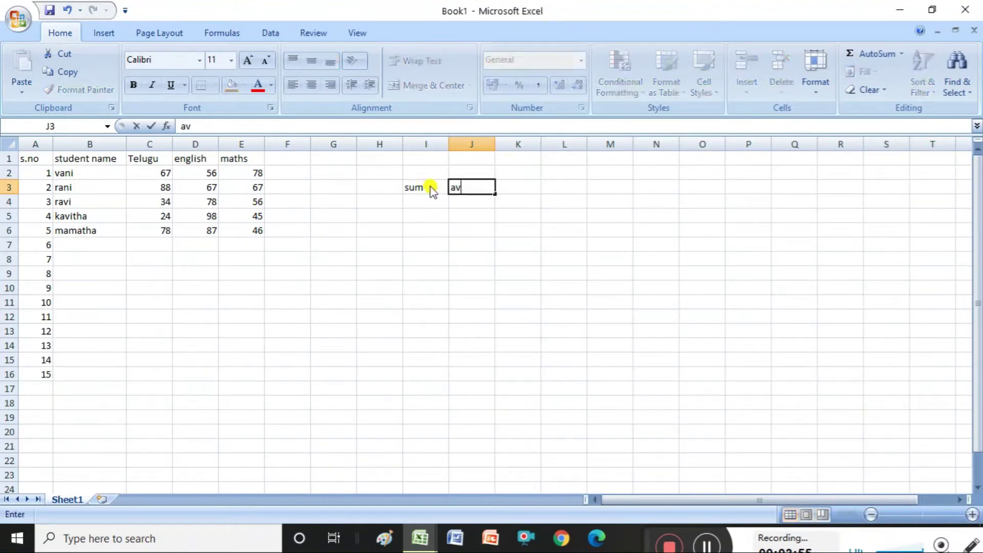
{"action": "type", "text": "erage"}
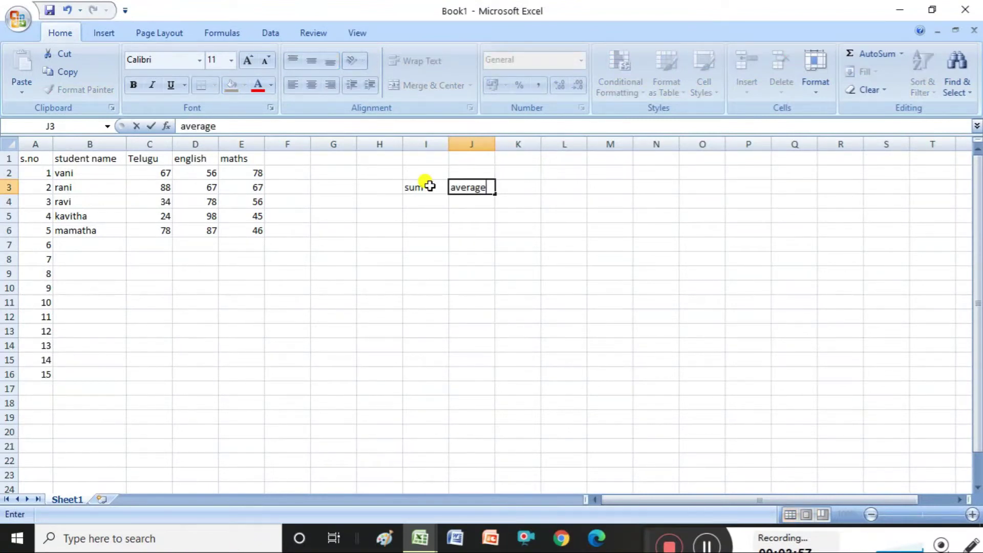
{"action": "key", "text": "Tab"}
{"action": "type", "text": "max"}
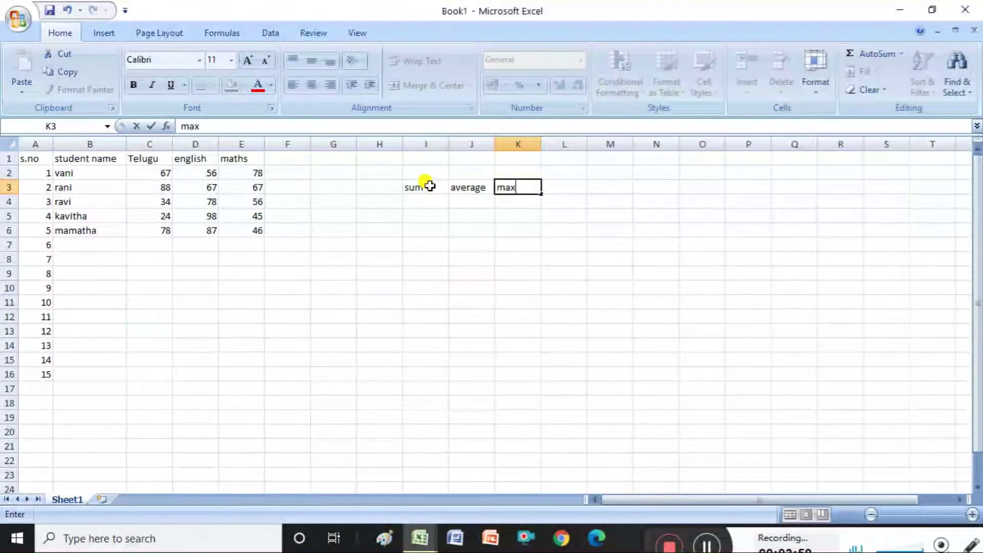
{"action": "key", "text": "Tab"}
{"action": "type", "text": "min"}
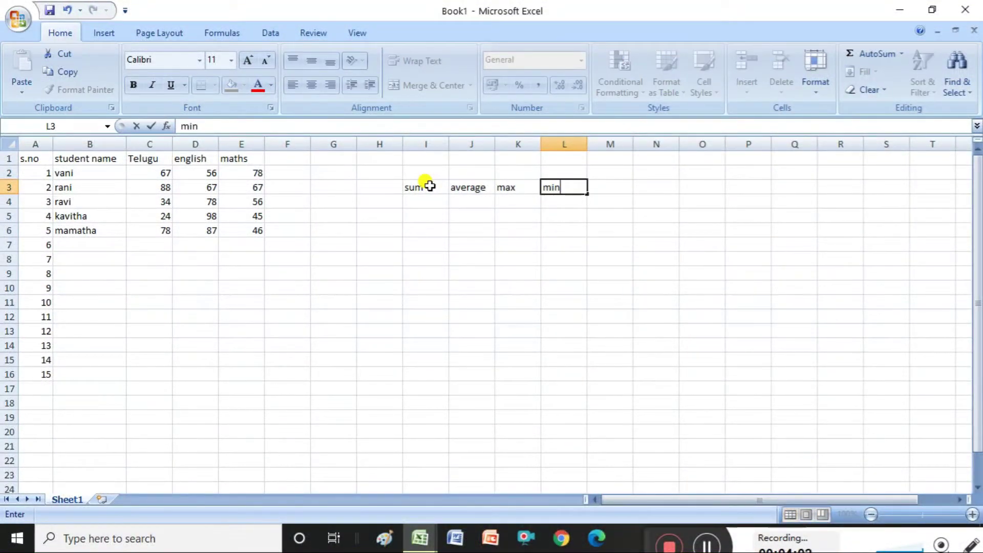
{"action": "key", "text": "Tab"}
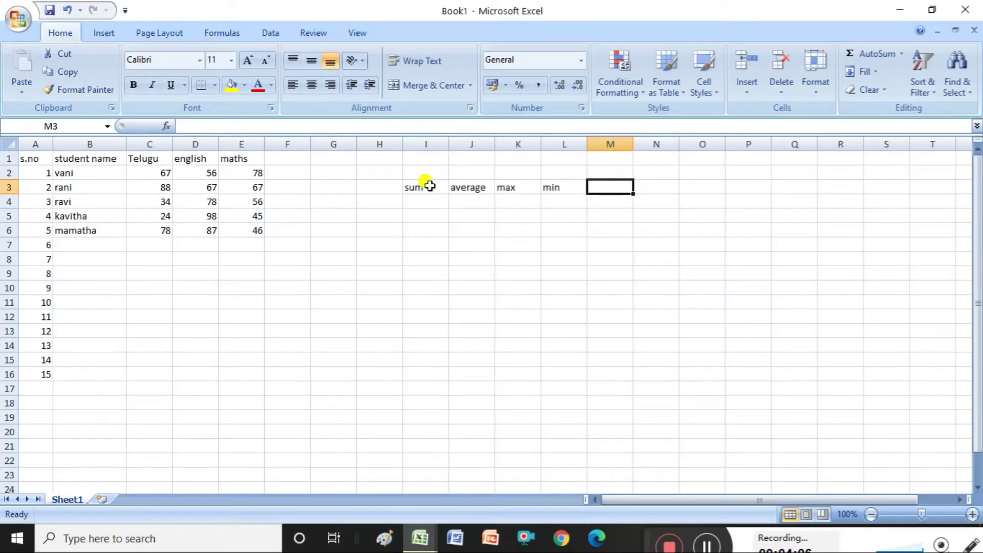
Add the labels today and now in M3:N3
{"action": "type", "text": "today"}
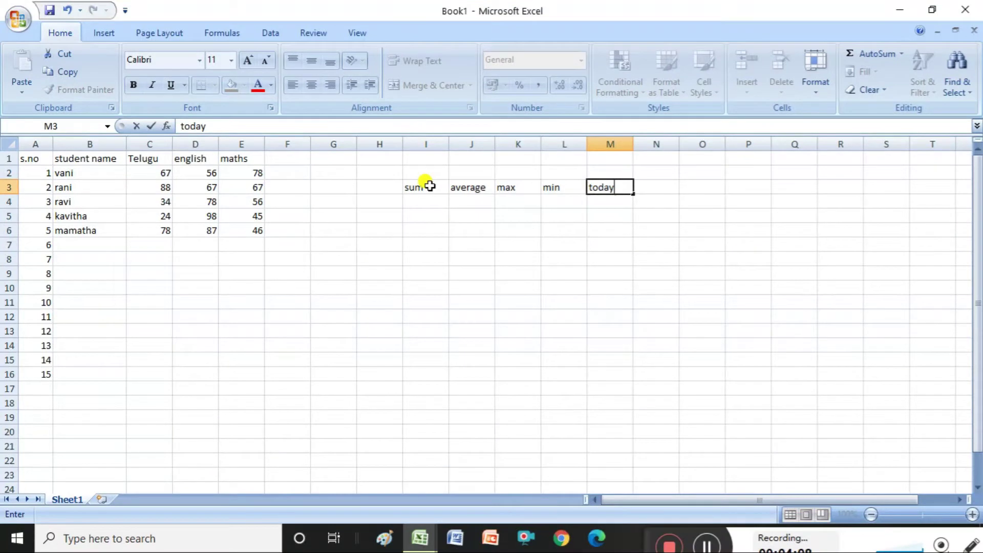
{"action": "key", "text": "Tab"}
{"action": "type", "text": "noe"}
{"action": "key", "text": "BackSpace"}
{"action": "type", "text": "w"}
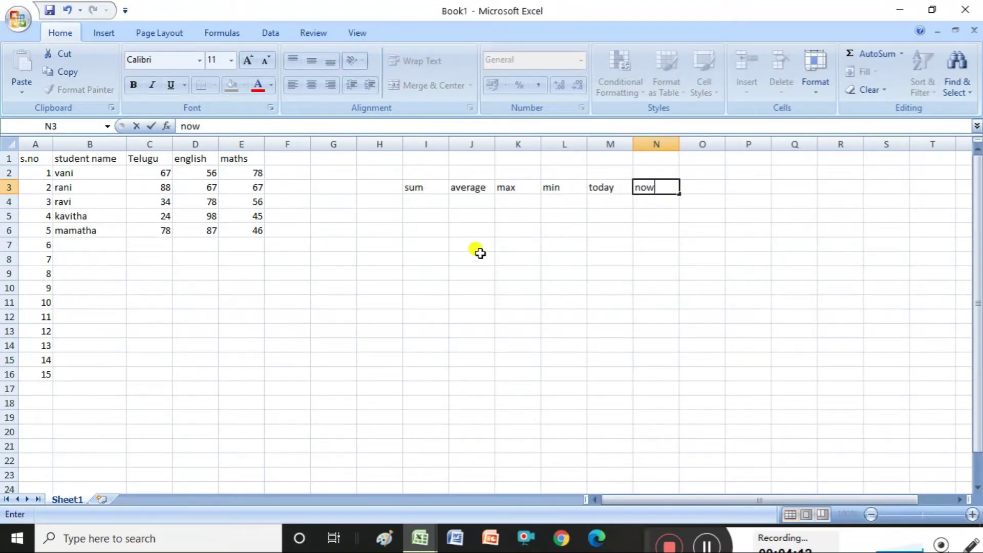
{"action": "left_click", "coordinate": [557, 269]}
{"action": "left_click", "coordinate": [659, 186]}
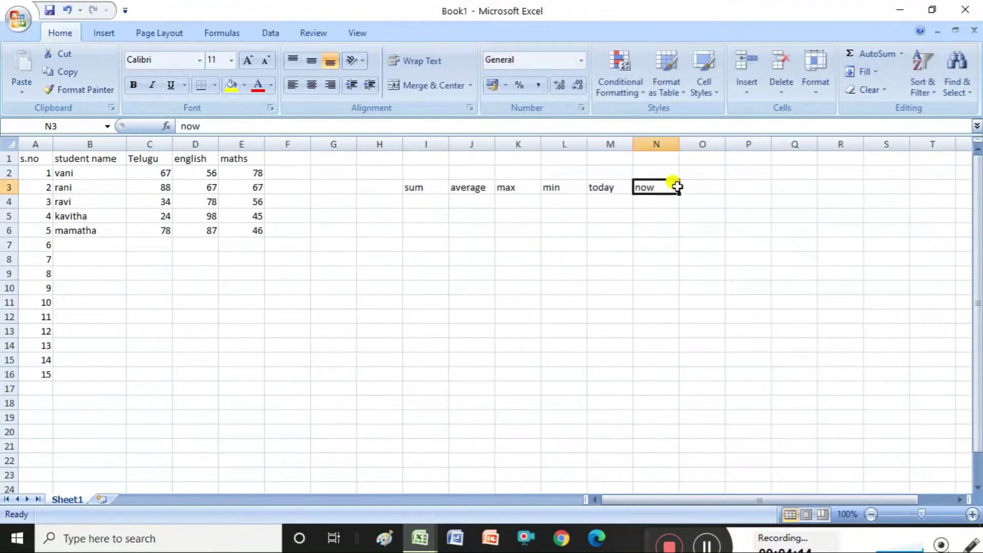
{"action": "left_click", "coordinate": [692, 185]}
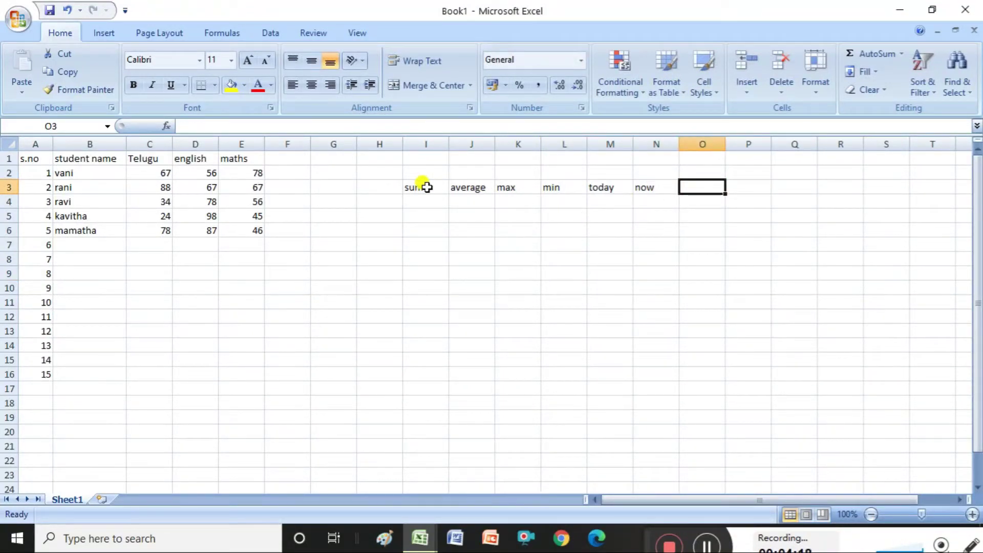
{"action": "left_click", "coordinate": [424, 187]}
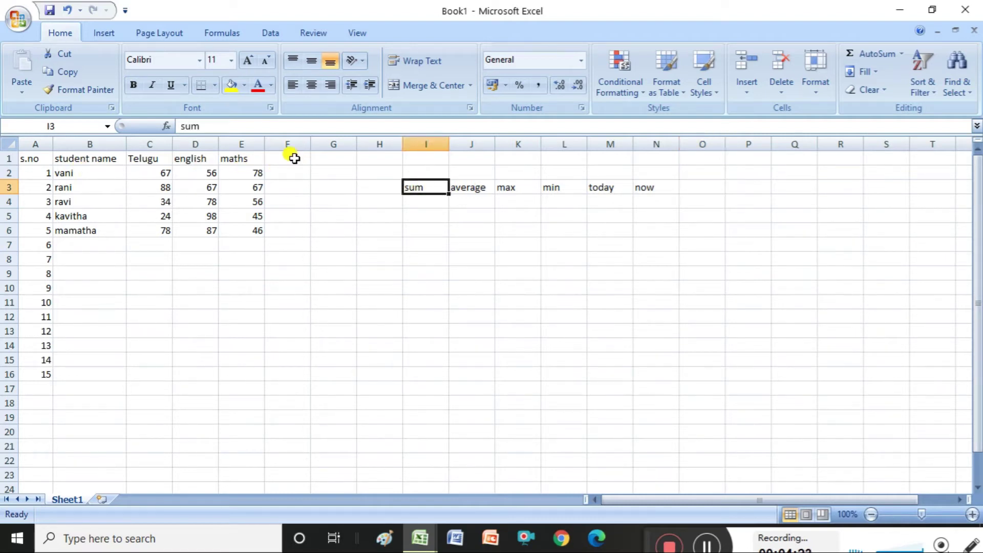
Enter the heading 'total' in F1
{"action": "left_click", "coordinate": [294, 158]}
{"action": "type", "text": "to"}
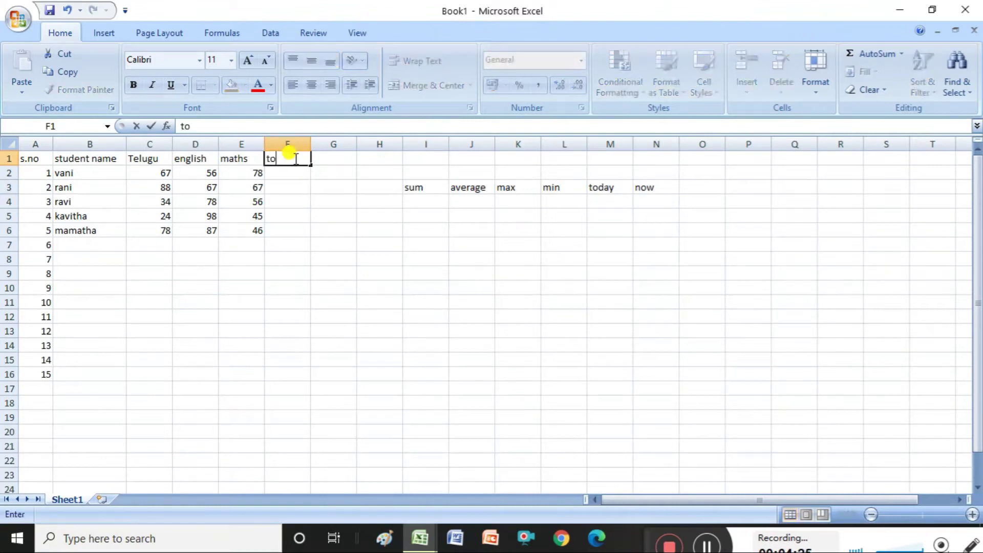
{"action": "type", "text": "tal"}
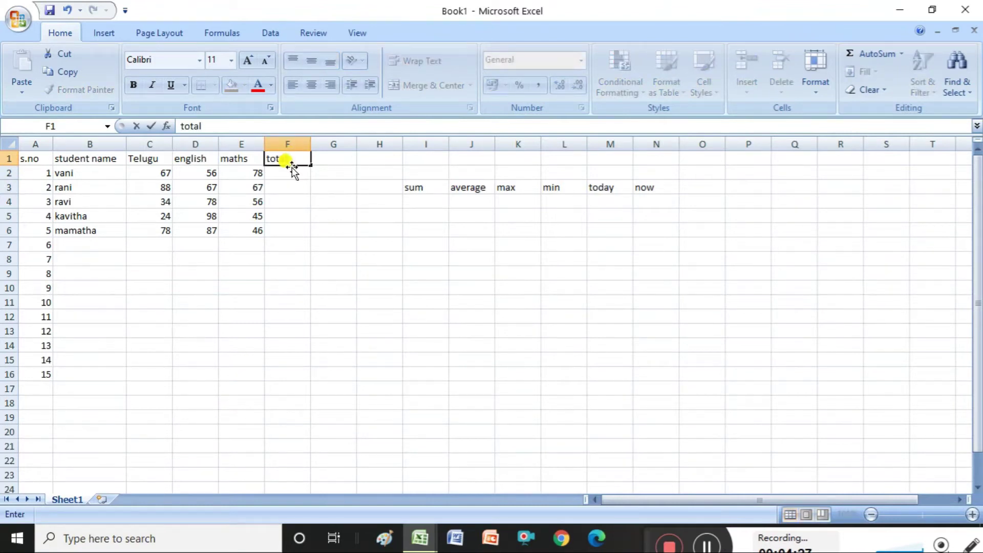
{"action": "key", "text": "Return"}
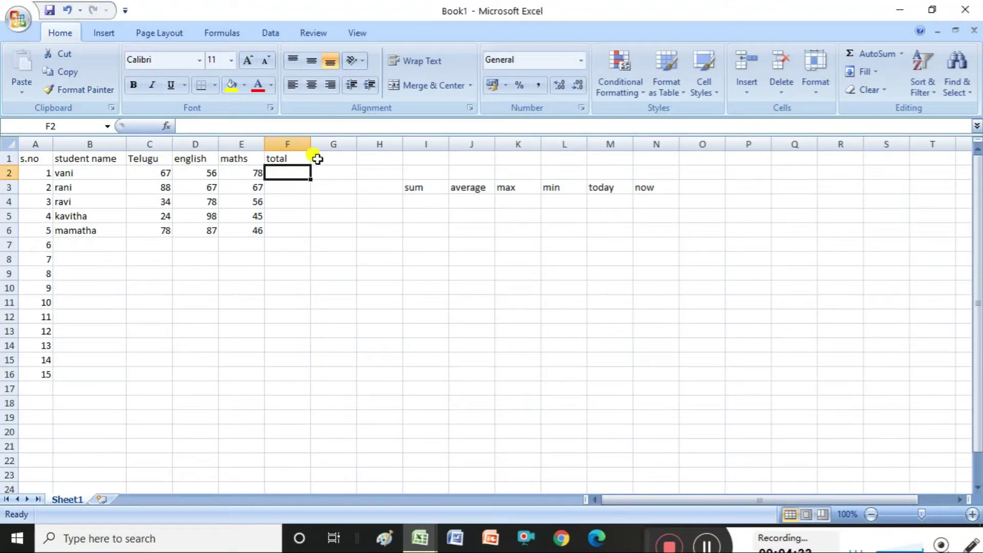
Enter =SUM(C2:E2) in F2 to total the first student's marks as 201
{"action": "type", "text": "="}
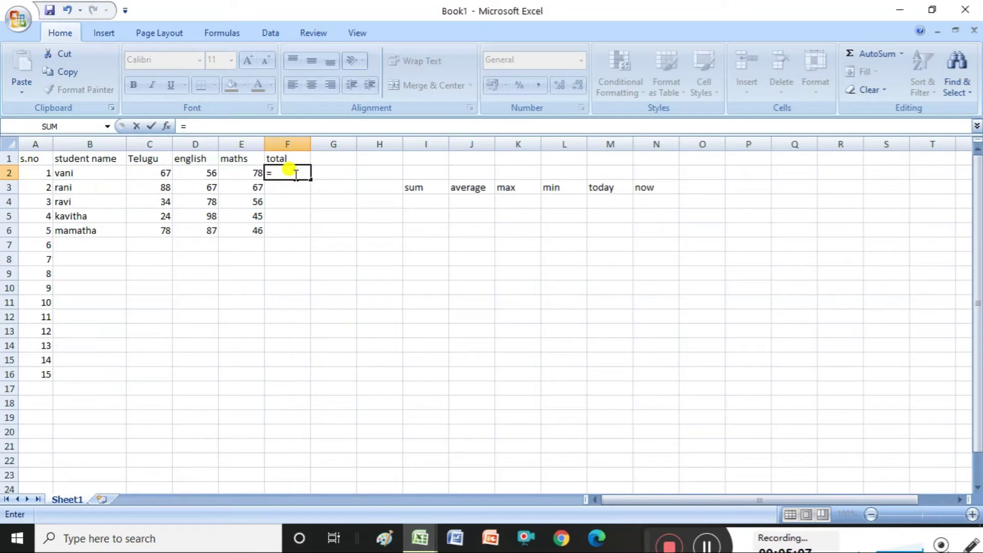
{"action": "type", "text": "sum"}
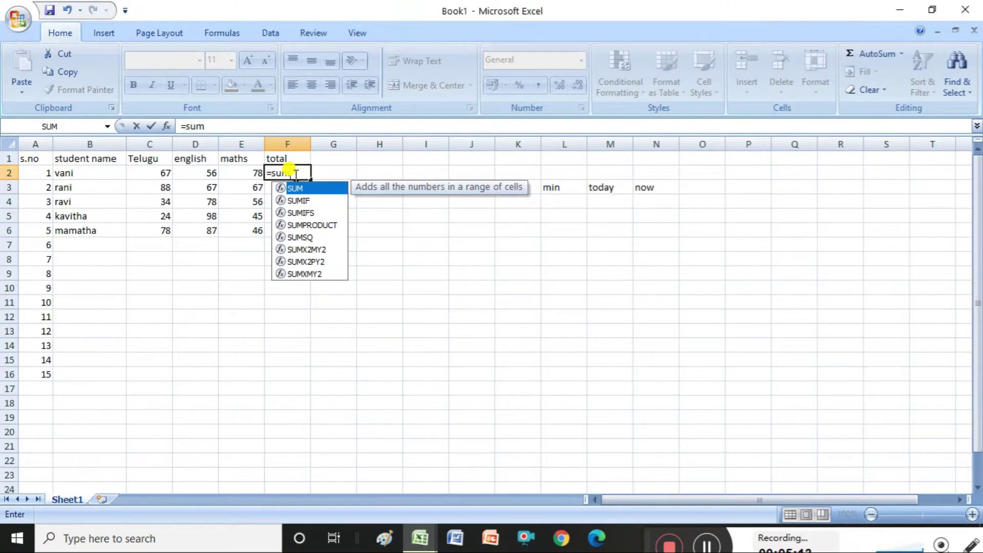
{"action": "key", "text": "Tab"}
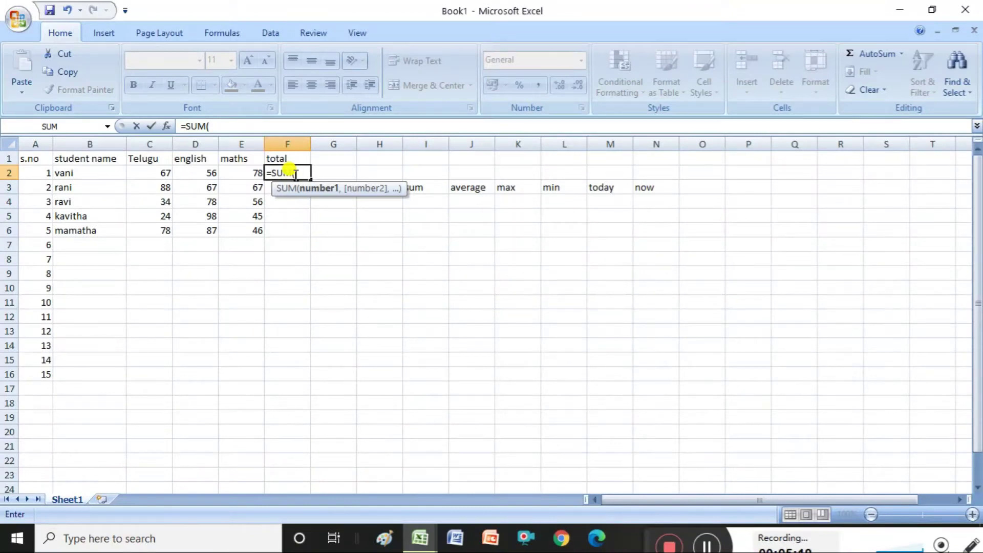
{"action": "left_click", "coordinate": [154, 175]}
{"action": "key", "text": "shift+Right"}
{"action": "key", "text": "shift+Right"}
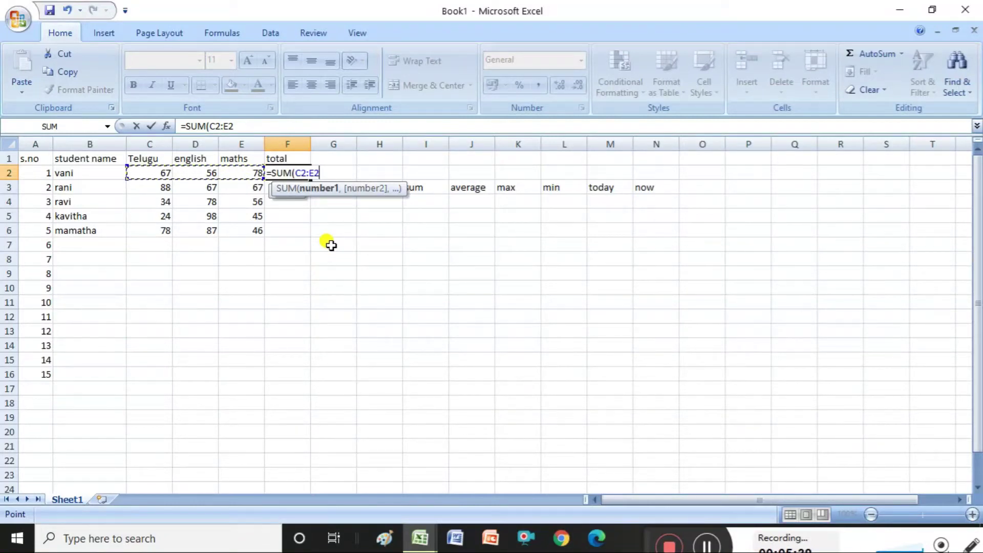
{"action": "type", "text": ")"}
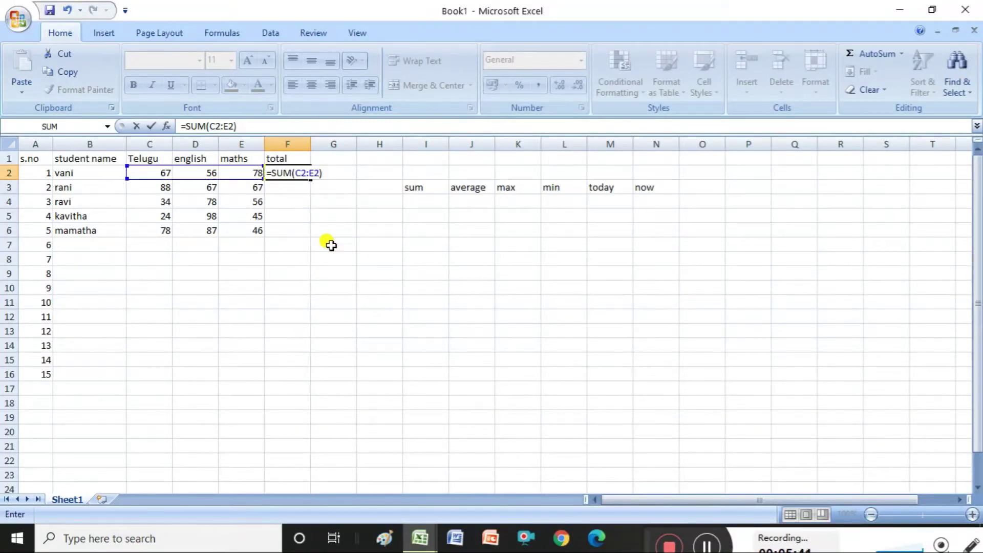
{"action": "key", "text": "Return"}
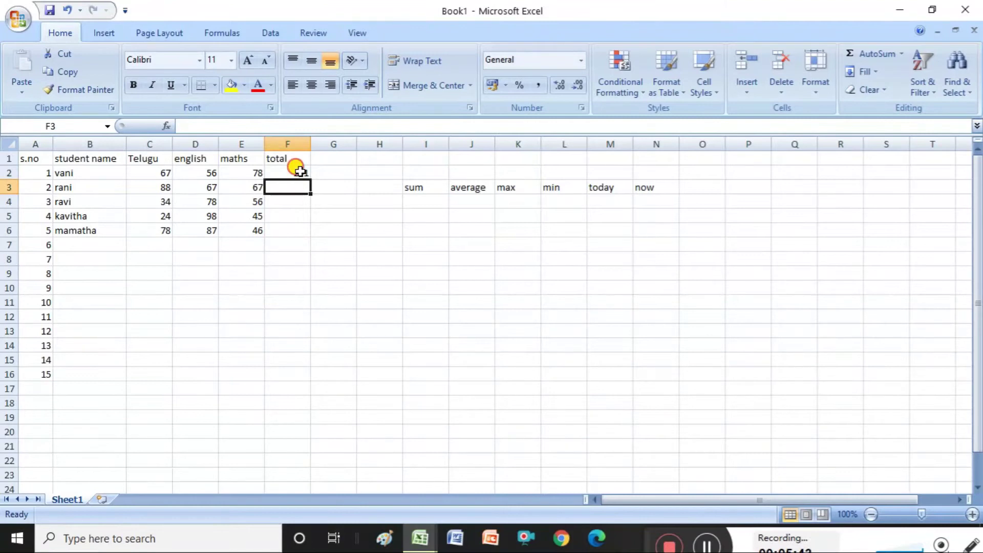
{"action": "left_click", "coordinate": [300, 171]}
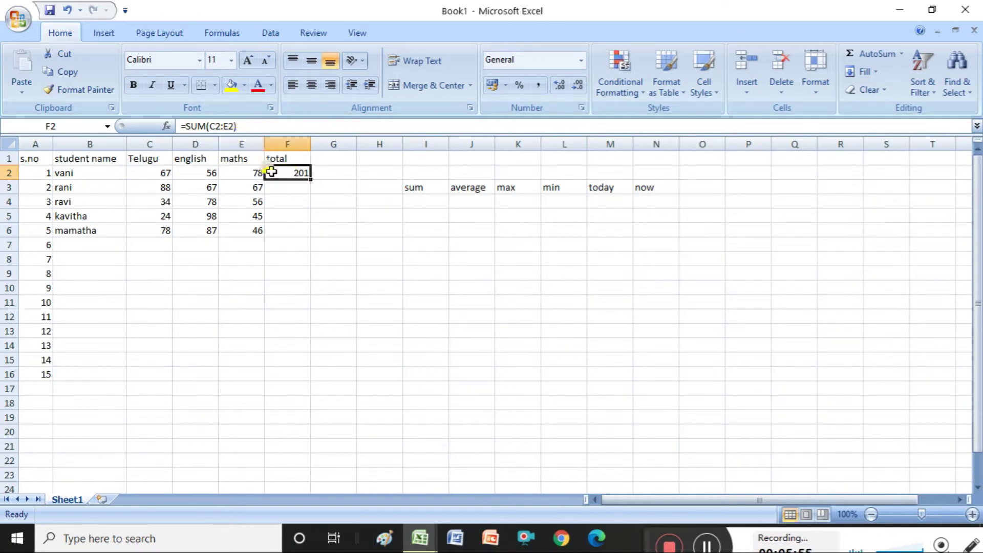
Enter =SUM(C3:D3) in F3, giving 155
{"action": "left_click", "coordinate": [278, 189]}
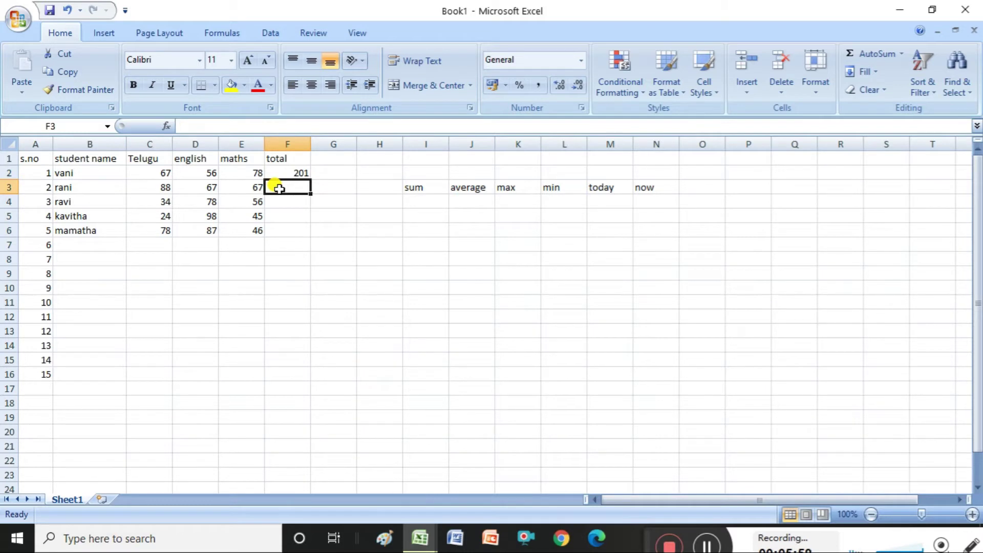
{"action": "type", "text": "="}
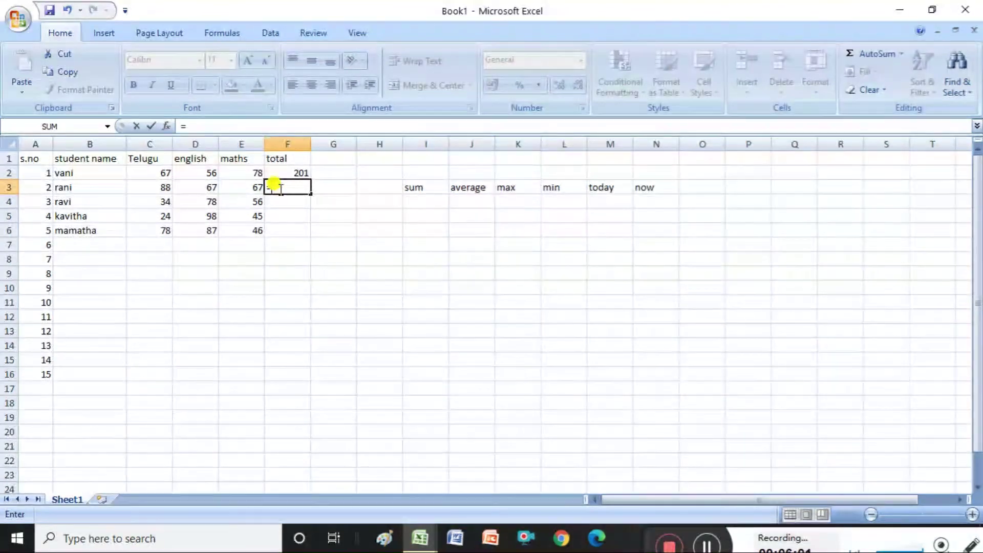
{"action": "type", "text": "sum"}
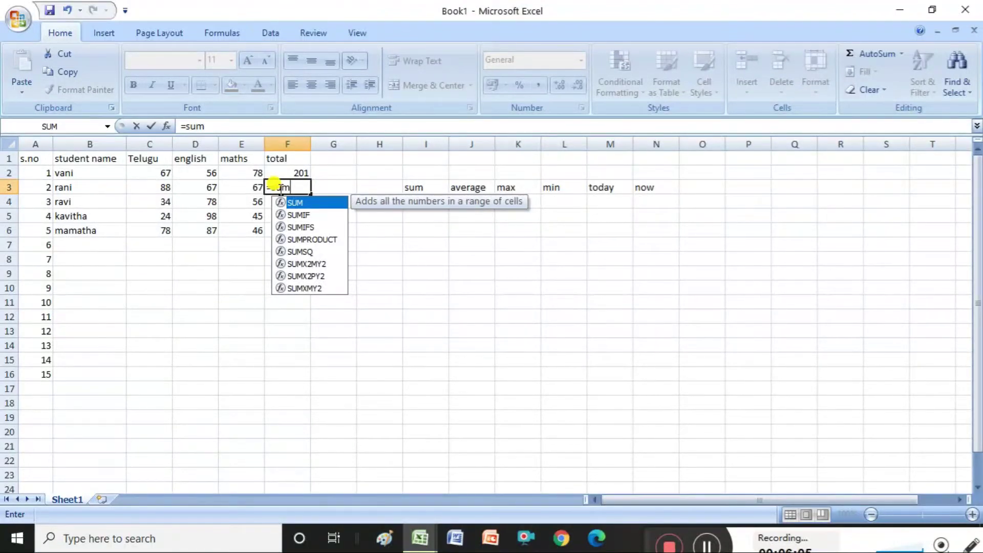
{"action": "key", "text": "Tab"}
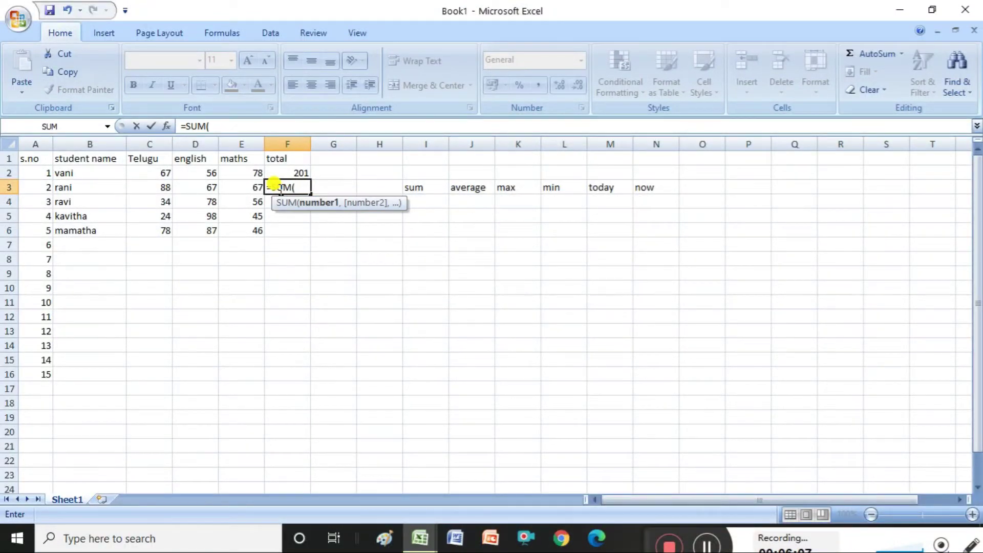
{"action": "left_click", "coordinate": [154, 187]}
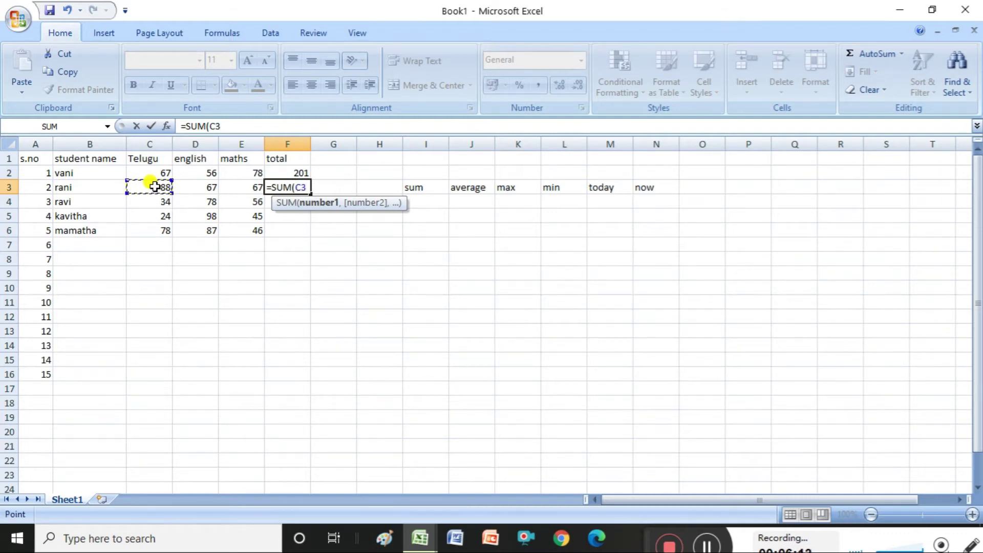
{"action": "key", "text": "shift+Right"}
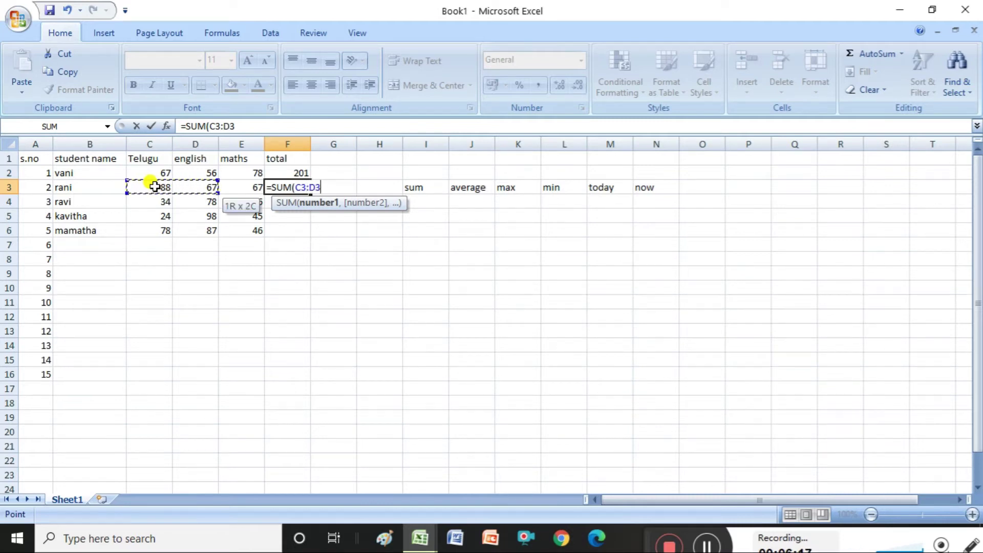
{"action": "type", "text": ")"}
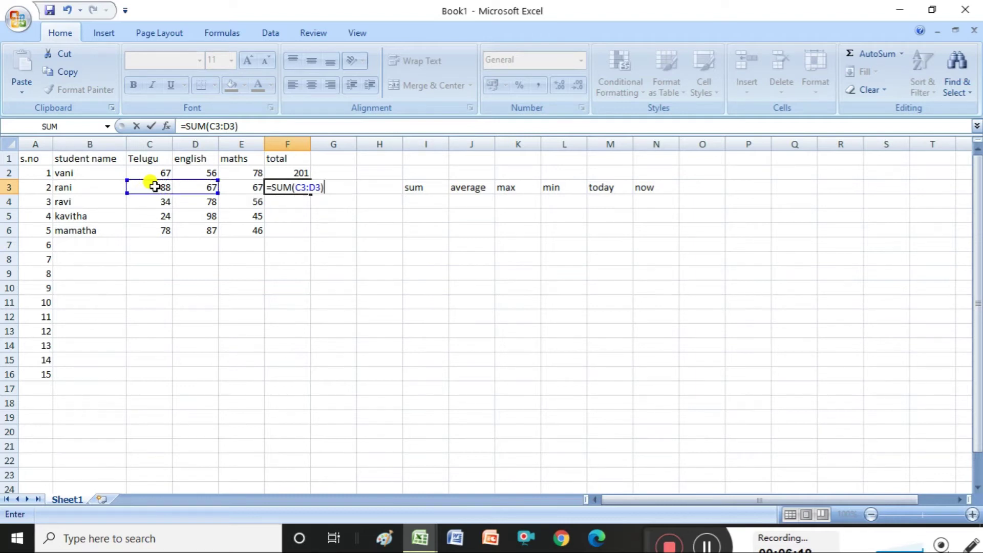
{"action": "key", "text": "Return"}
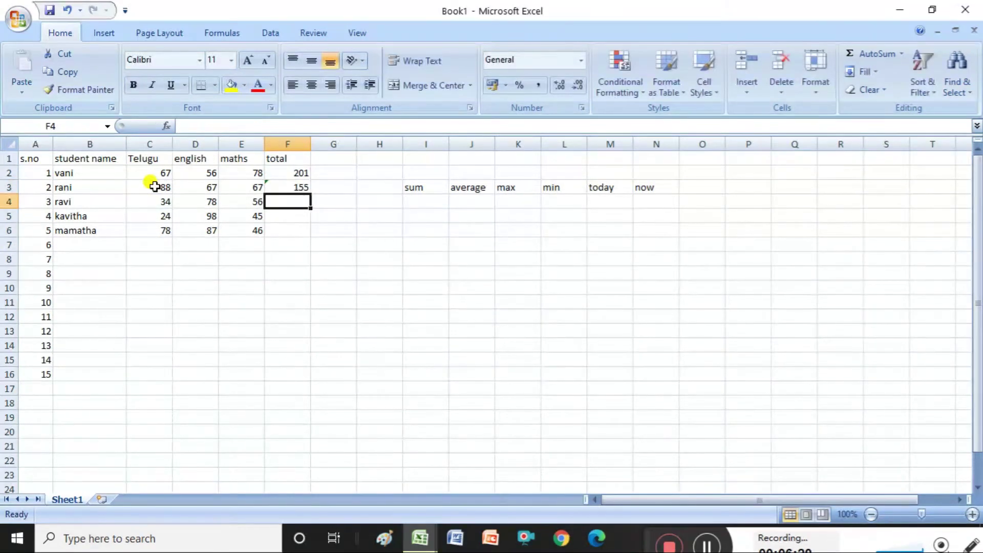
{"action": "left_click", "coordinate": [279, 187]}
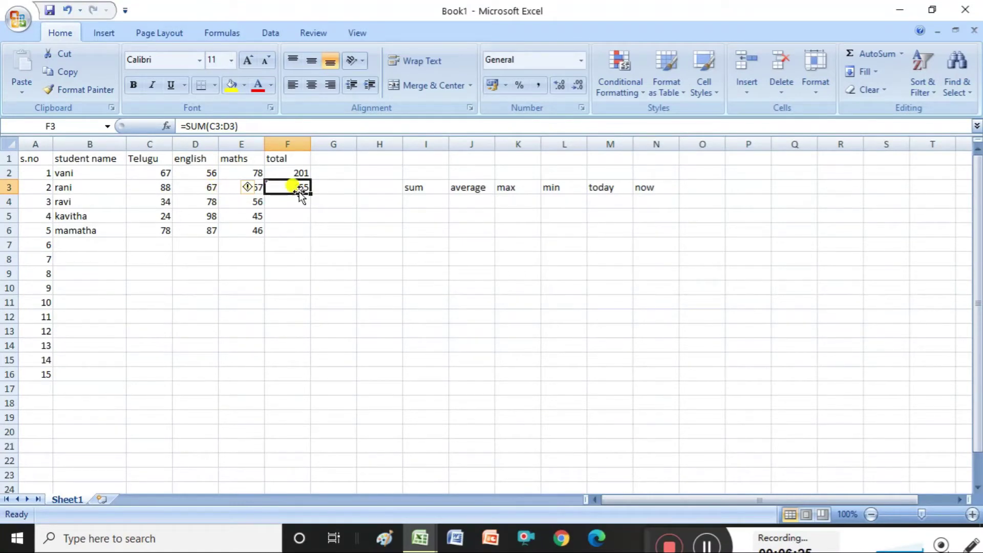
Clear F3 and re-enter the =SUM(C3:D3) formula
{"action": "key", "text": "Delete"}
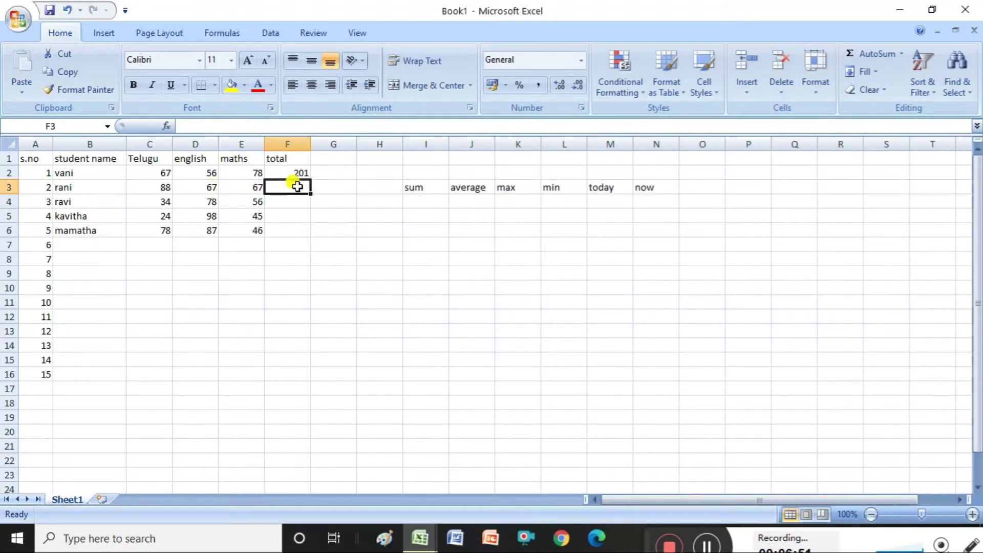
{"action": "type", "text": "=sum"}
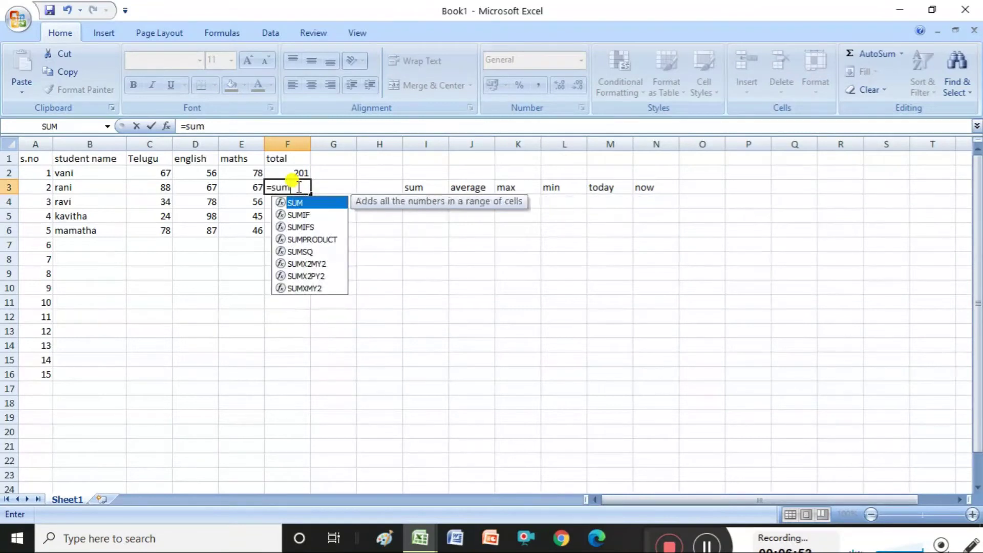
{"action": "key", "text": "Tab"}
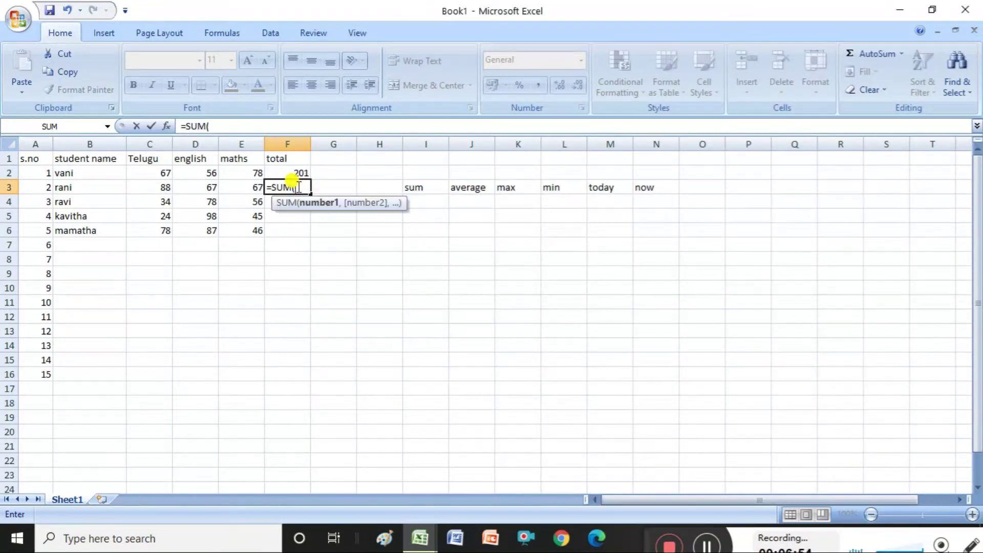
{"action": "left_click", "coordinate": [150, 190]}
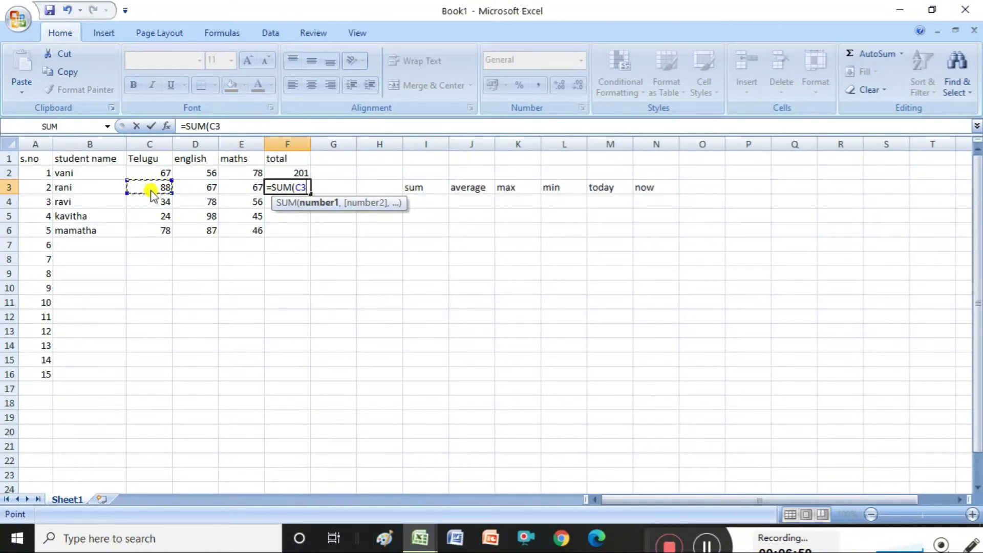
{"action": "left_click_drag", "start_coordinate": [152, 195], "coordinate": [150, 189]}
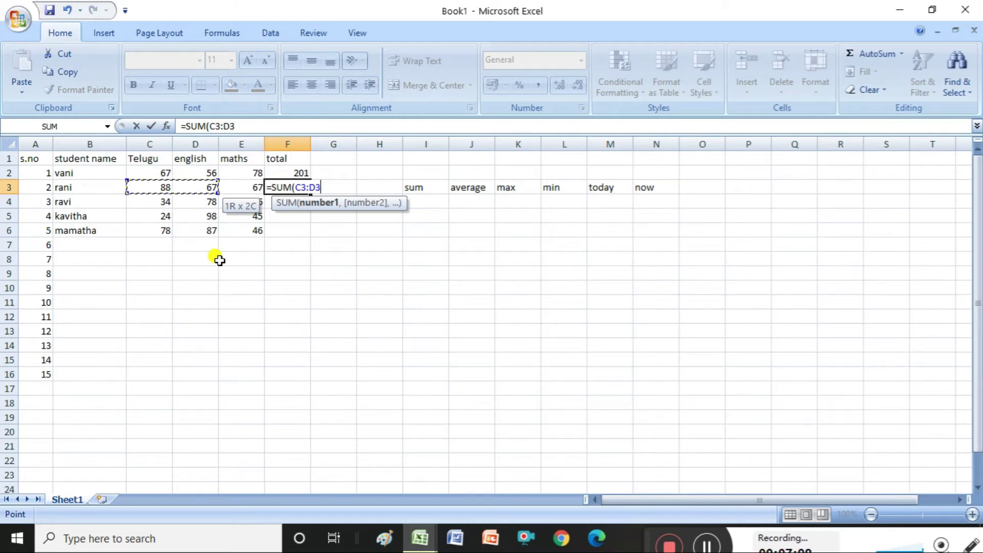
{"action": "type", "text": ")"}
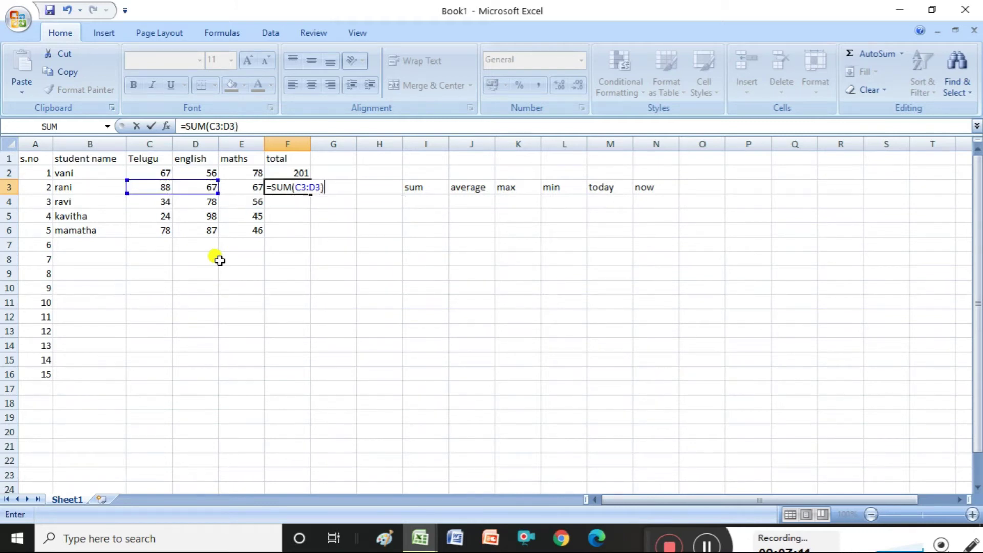
{"action": "key", "text": "Return"}
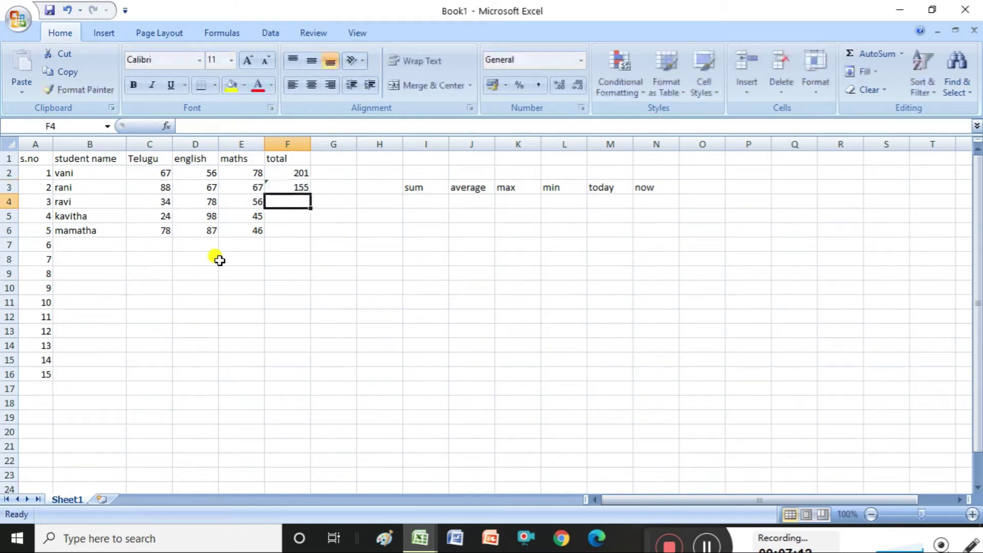
{"action": "left_click", "coordinate": [299, 187]}
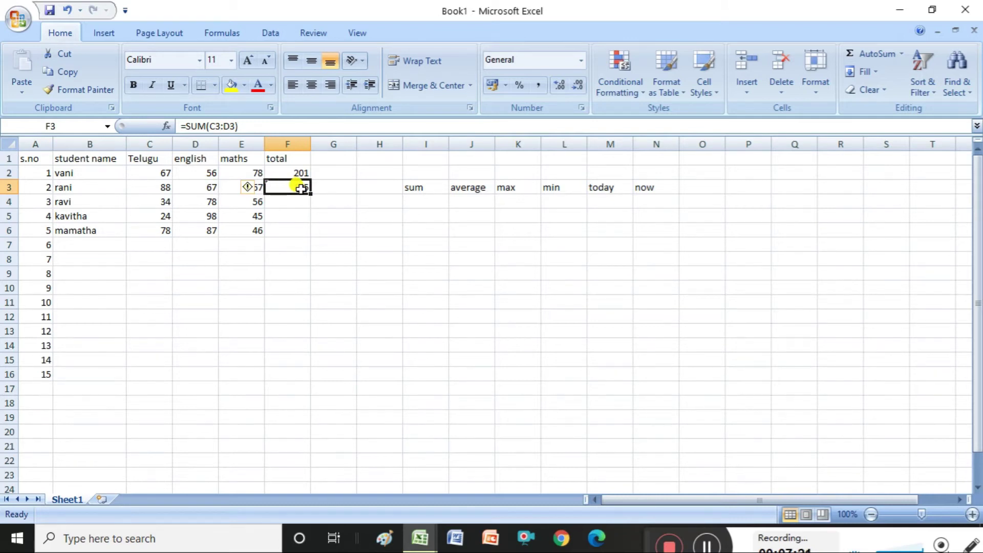
Change F3's formula to =SUM(C3:E3) so it totals 222
{"action": "left_click", "coordinate": [241, 126]}
{"action": "key", "text": "BackSpace"}
{"action": "key", "text": "BackSpace"}
{"action": "key", "text": "BackSpace"}
{"action": "key", "text": "BackSpace"}
{"action": "key", "text": "BackSpace"}
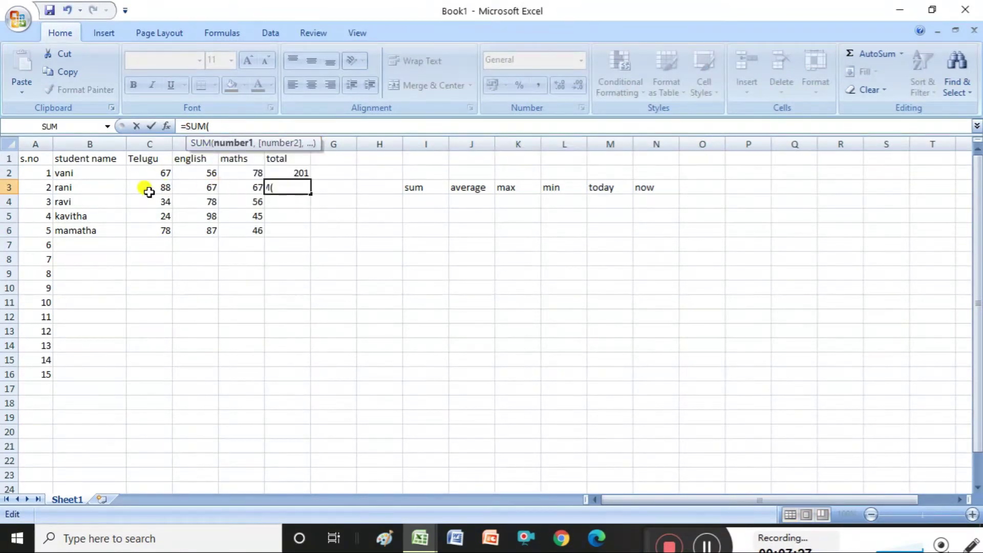
{"action": "left_click", "coordinate": [149, 185]}
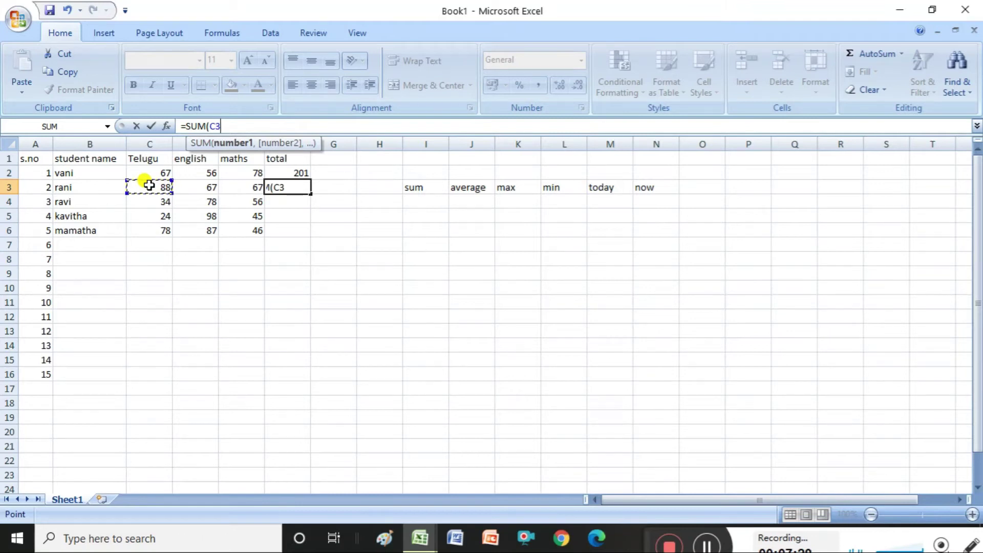
{"action": "key", "text": "shift+Right"}
{"action": "key", "text": "shift+Right"}
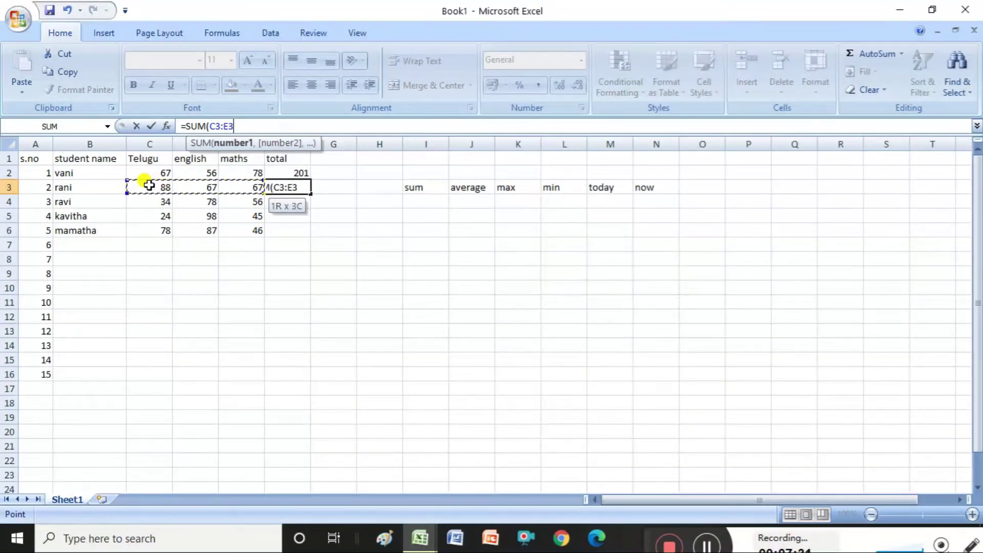
{"action": "type", "text": ")"}
{"action": "key", "text": "Return"}
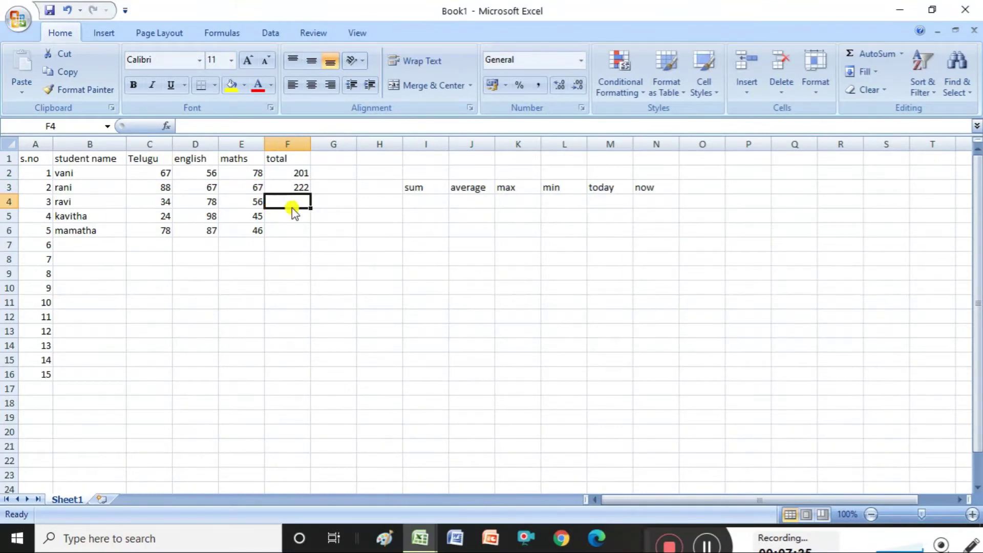
{"action": "left_click", "coordinate": [289, 188]}
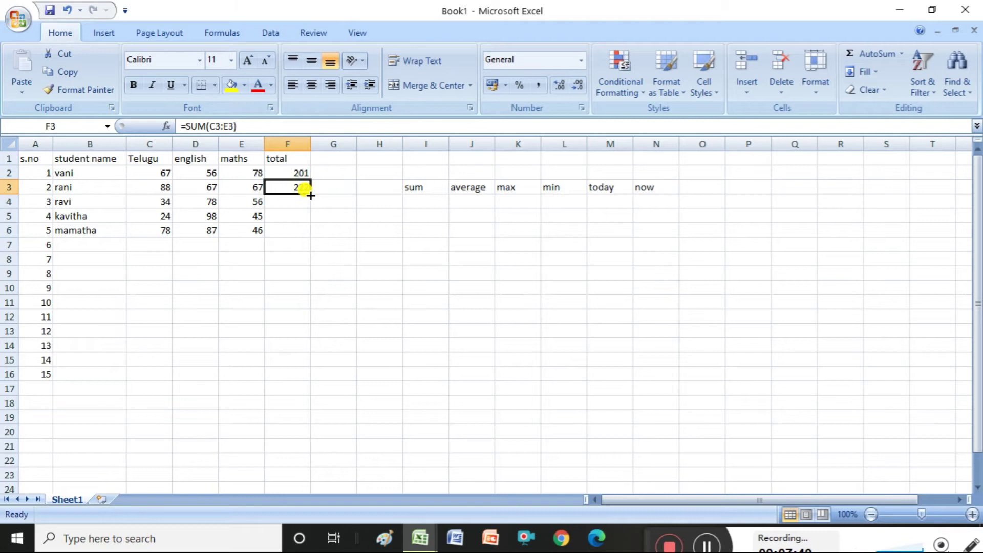
{"action": "left_click_drag", "start_coordinate": [311, 195], "coordinate": [305, 281]}
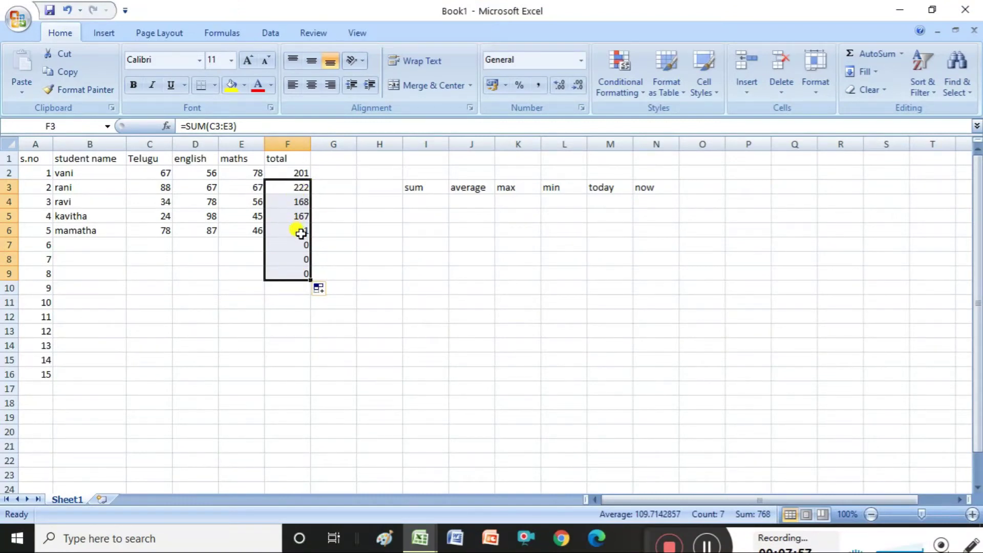
{"action": "left_click", "coordinate": [363, 270]}
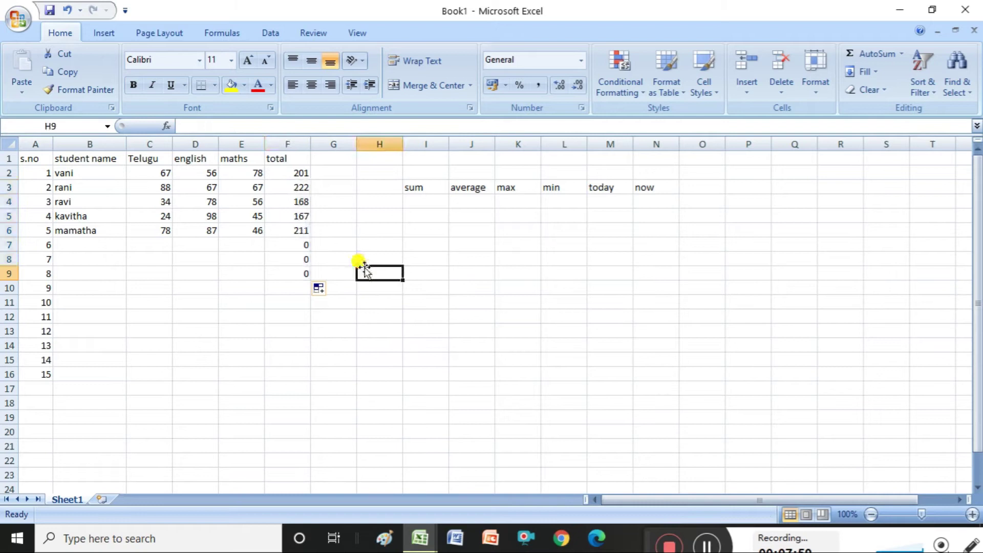
{"action": "left_click", "coordinate": [301, 173]}
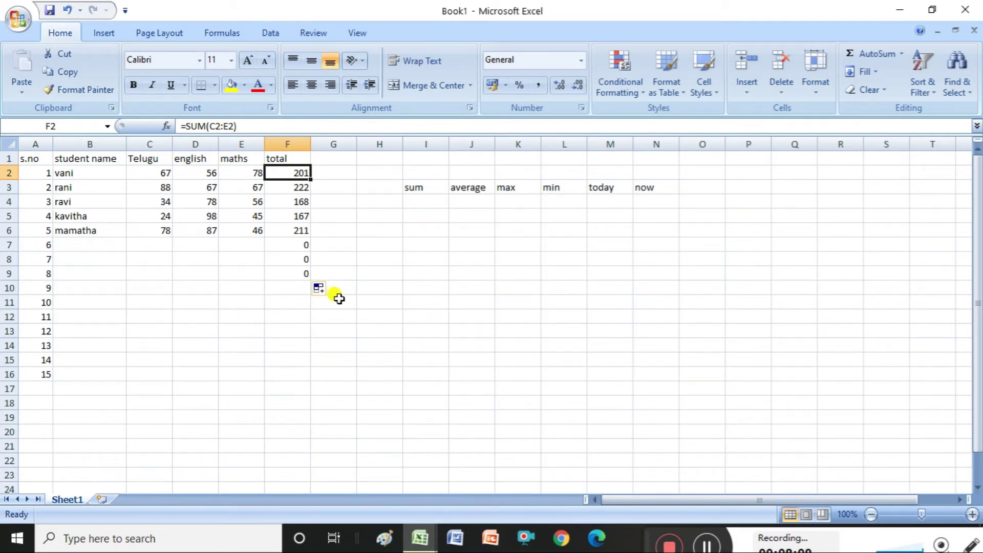
Type the heading 'aveage' in G1
{"action": "left_click", "coordinate": [337, 159]}
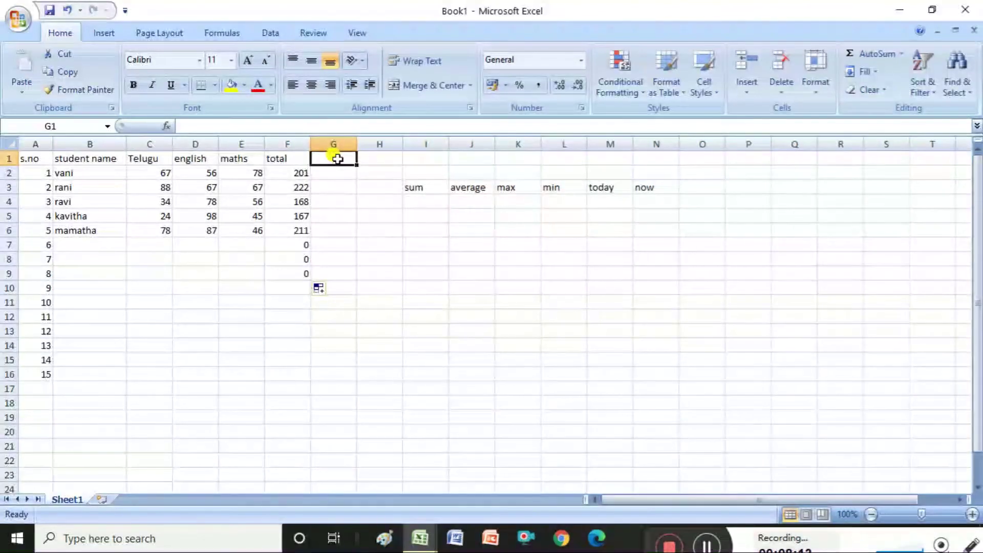
{"action": "type", "text": "ave"}
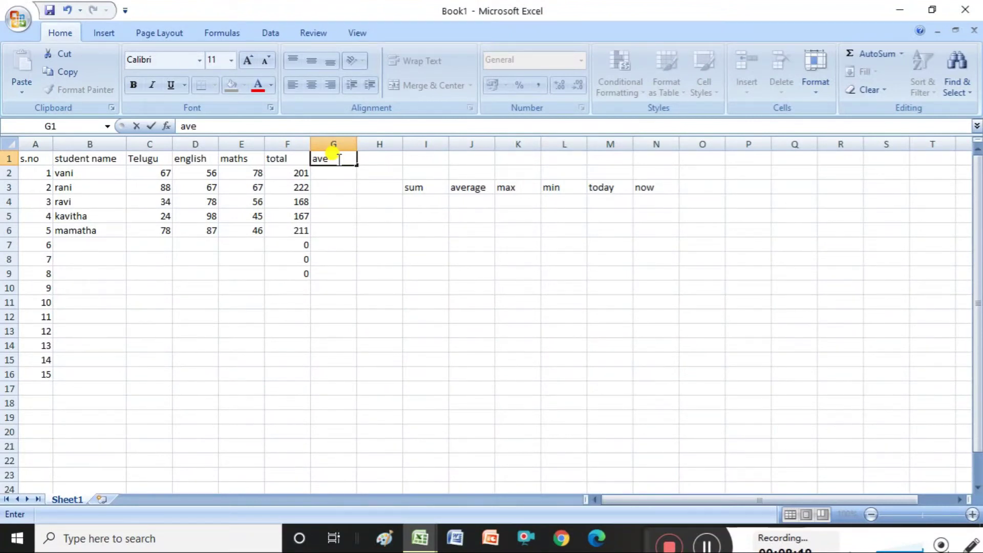
{"action": "type", "text": "age"}
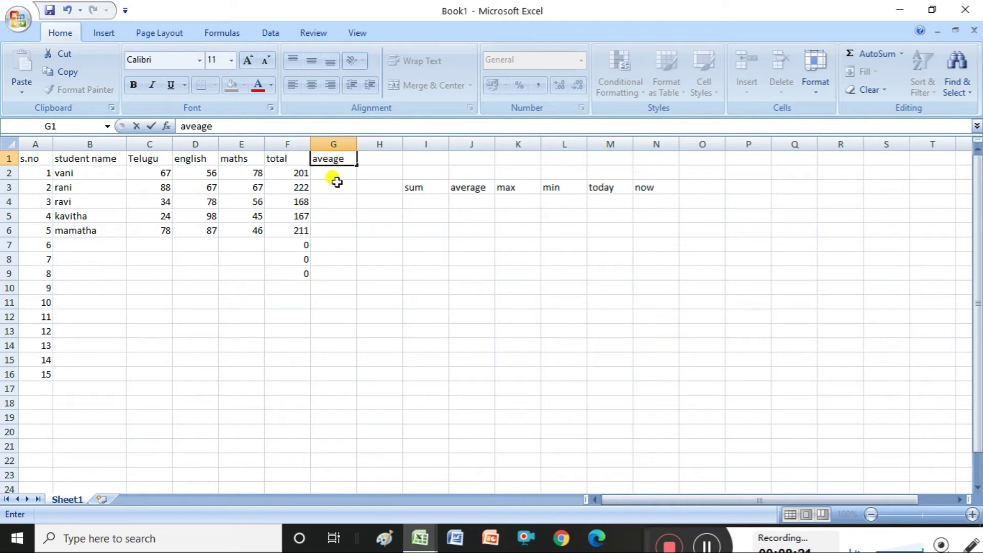
{"action": "left_click", "coordinate": [336, 174]}
Enter =AVERAGE(C2:E2) in G2, showing 67
{"action": "type", "text": "="}
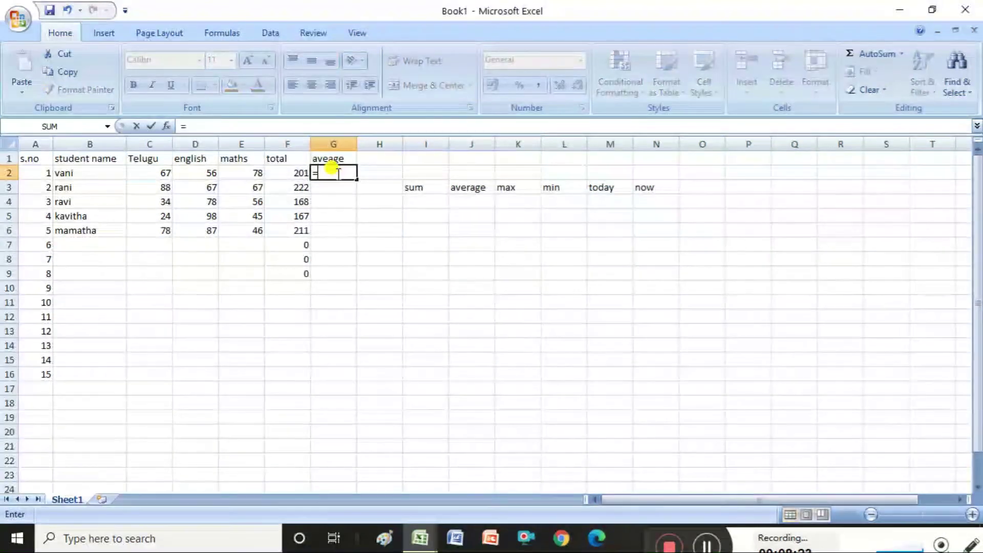
{"action": "type", "text": "ave"}
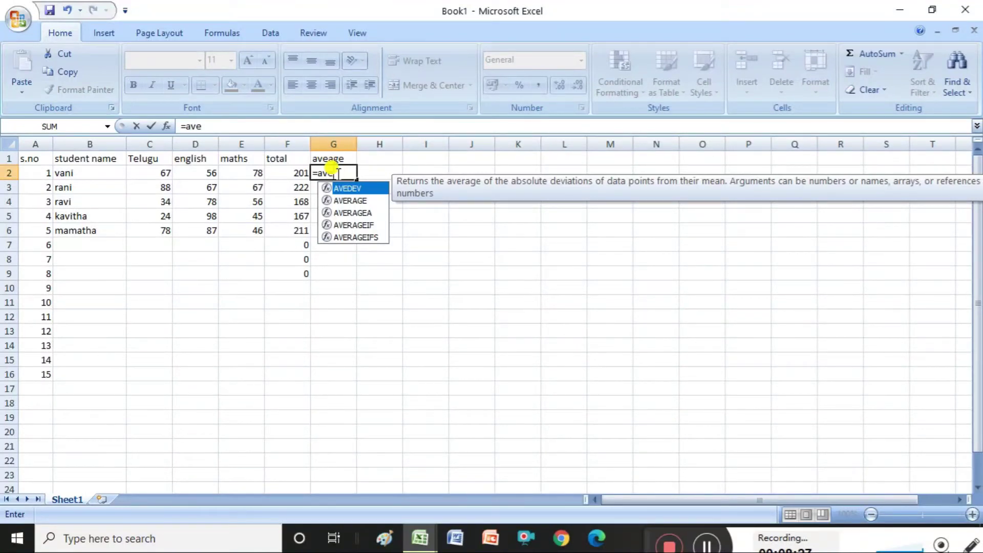
{"action": "type", "text": "rage"}
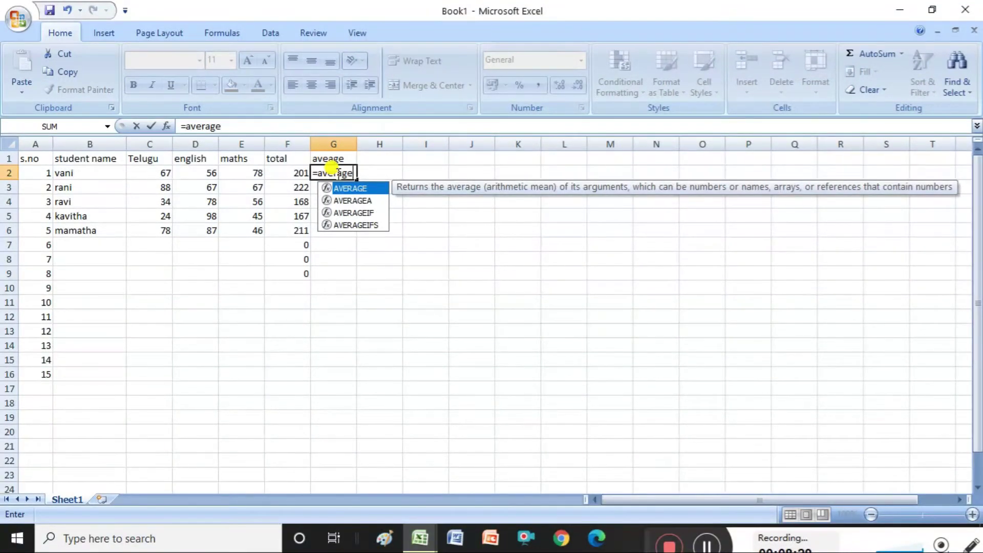
{"action": "key", "text": "Tab"}
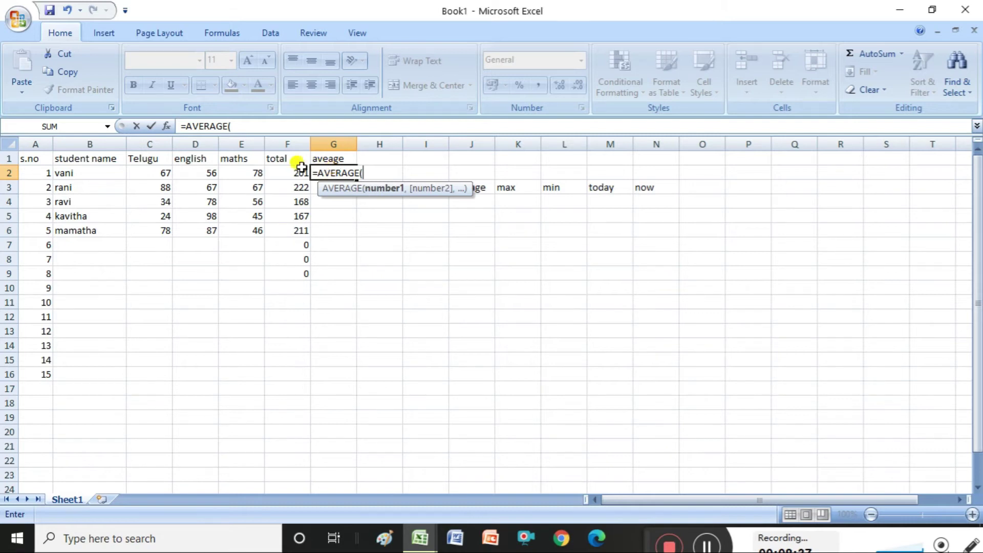
{"action": "left_click", "coordinate": [164, 172]}
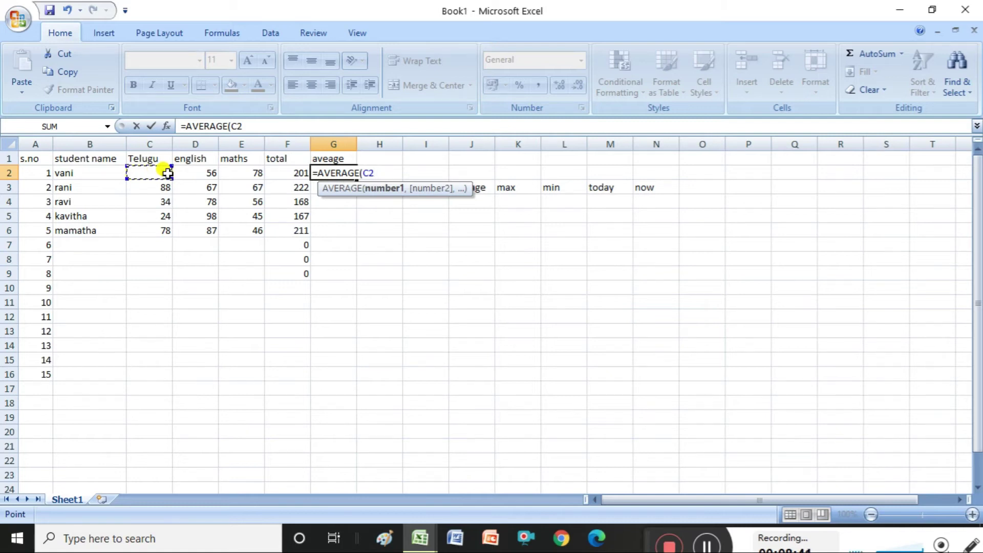
{"action": "key", "text": "shift+Right"}
{"action": "key", "text": "shift+Right"}
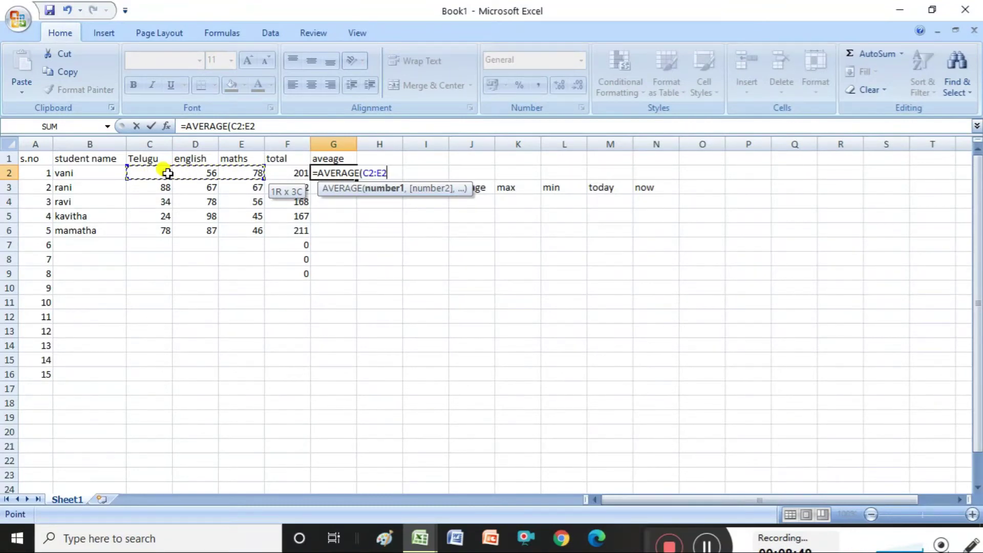
{"action": "key", "text": "Return"}
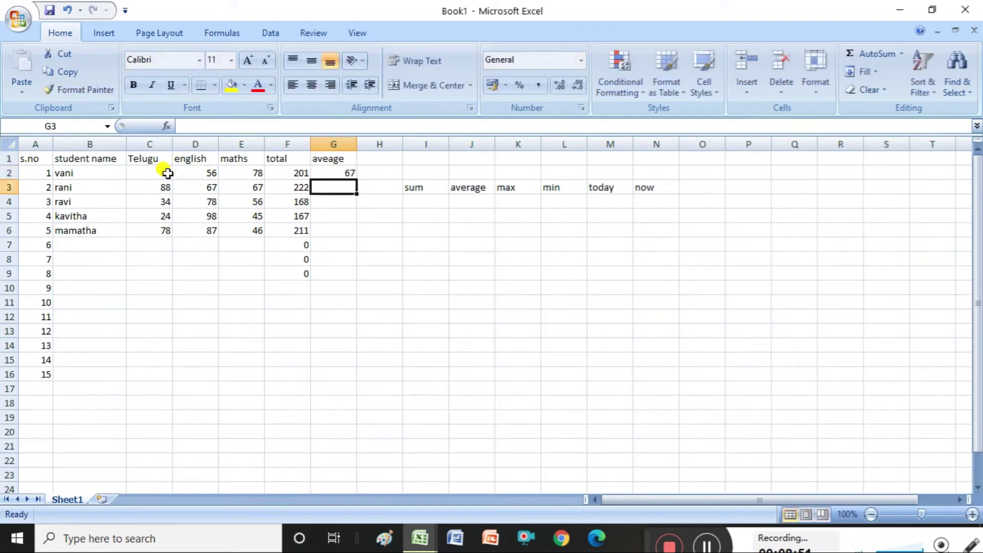
Enter =AVERAGE(C3:E3) in G3 so the second student's average shows 74
{"action": "left_click", "coordinate": [344, 173]}
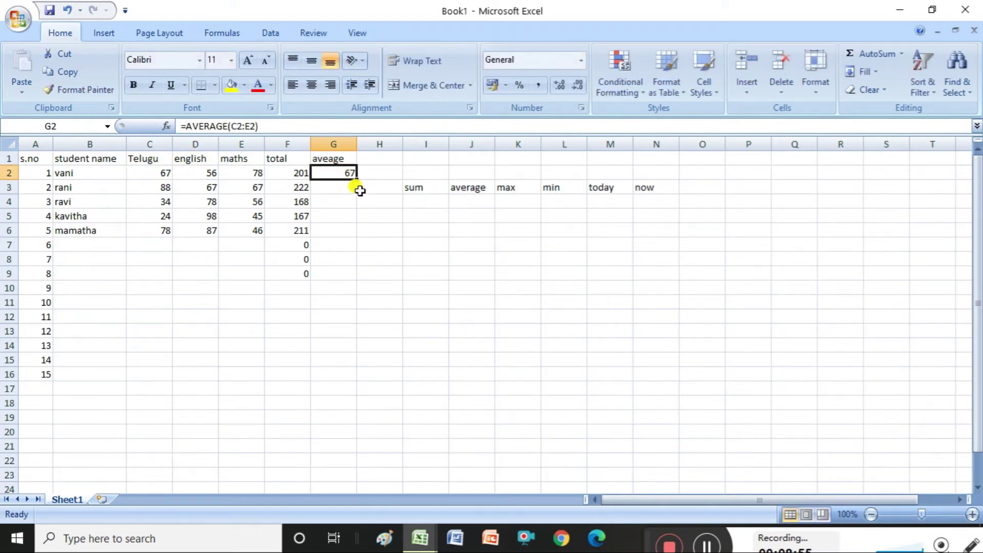
{"action": "left_click", "coordinate": [346, 190]}
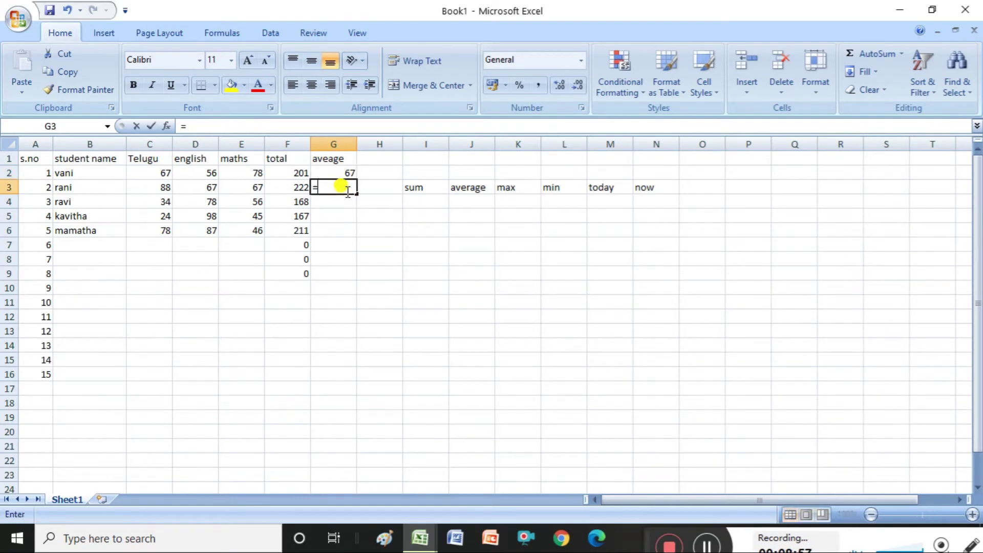
{"action": "type", "text": "="}
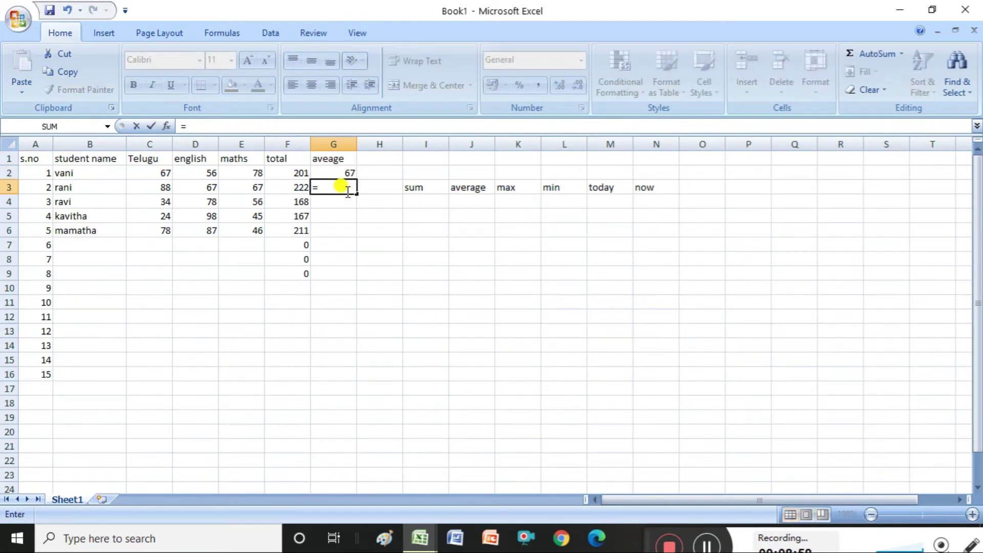
{"action": "type", "text": "ave"}
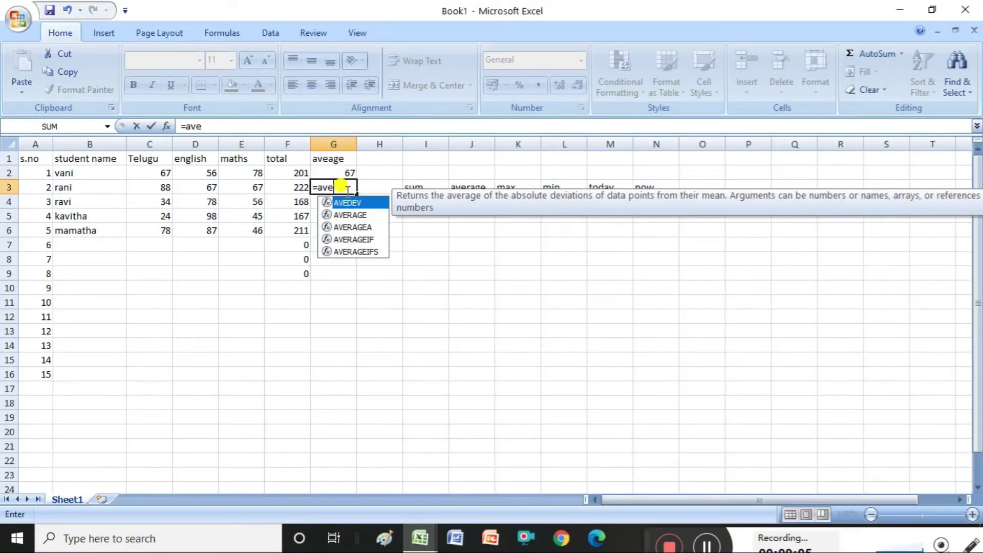
{"action": "type", "text": "rage"}
{"action": "key", "text": "Tab"}
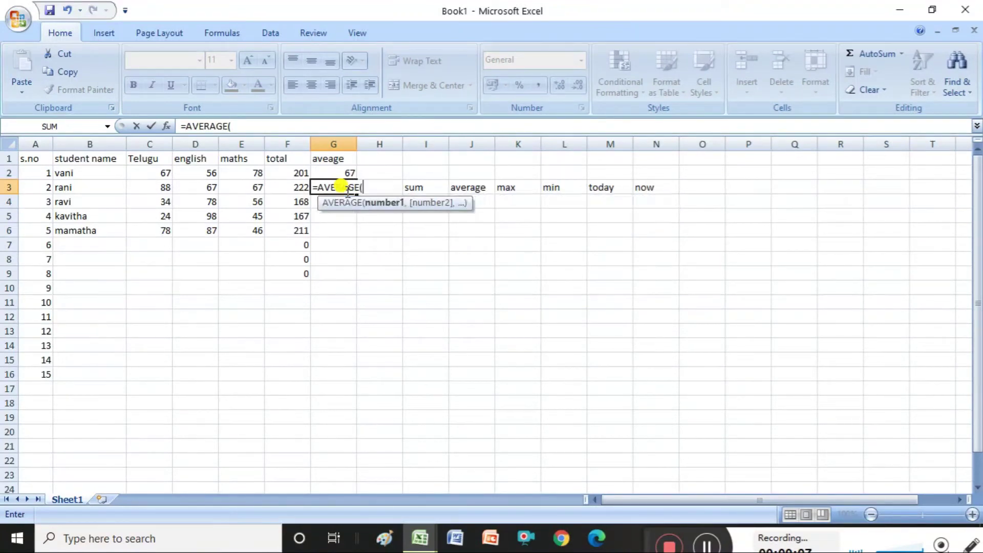
{"action": "left_click", "coordinate": [154, 188]}
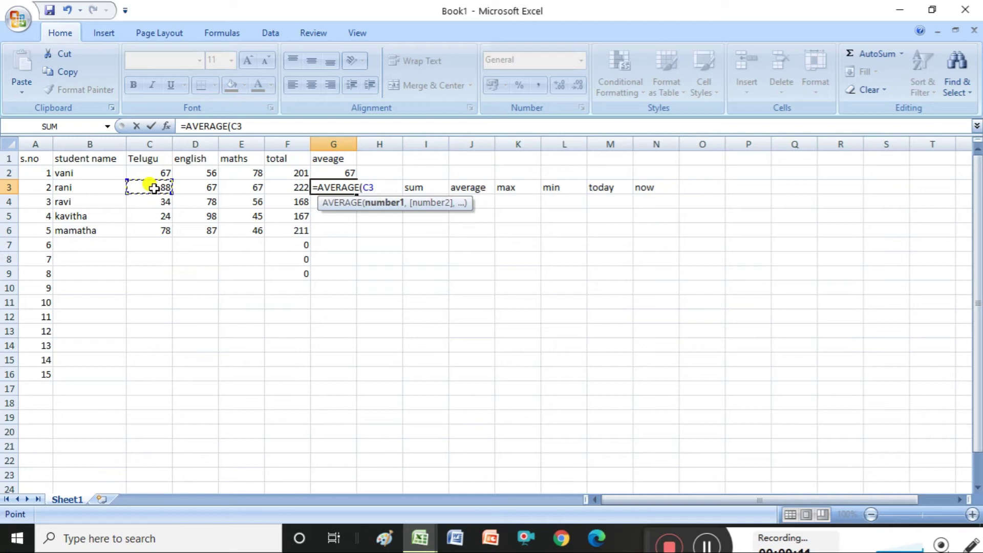
{"action": "key", "text": "shift+Right"}
{"action": "key", "text": "shift+Right"}
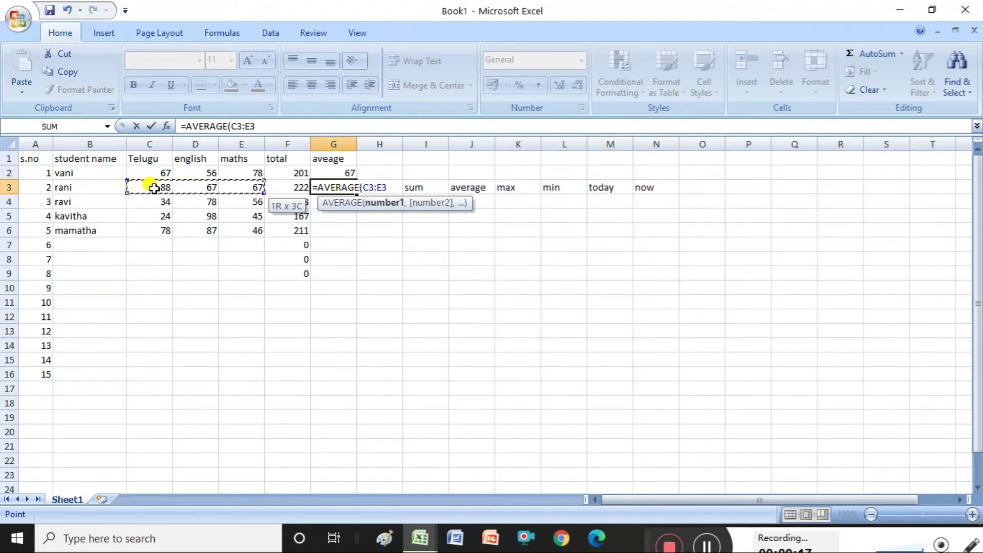
{"action": "type", "text": ")"}
{"action": "key", "text": "Return"}
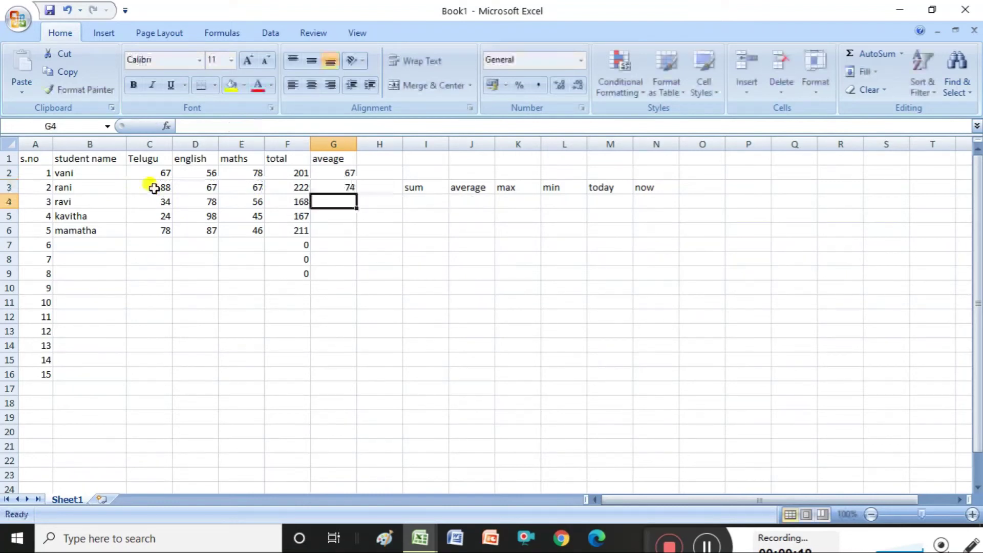
{"action": "left_click", "coordinate": [330, 187]}
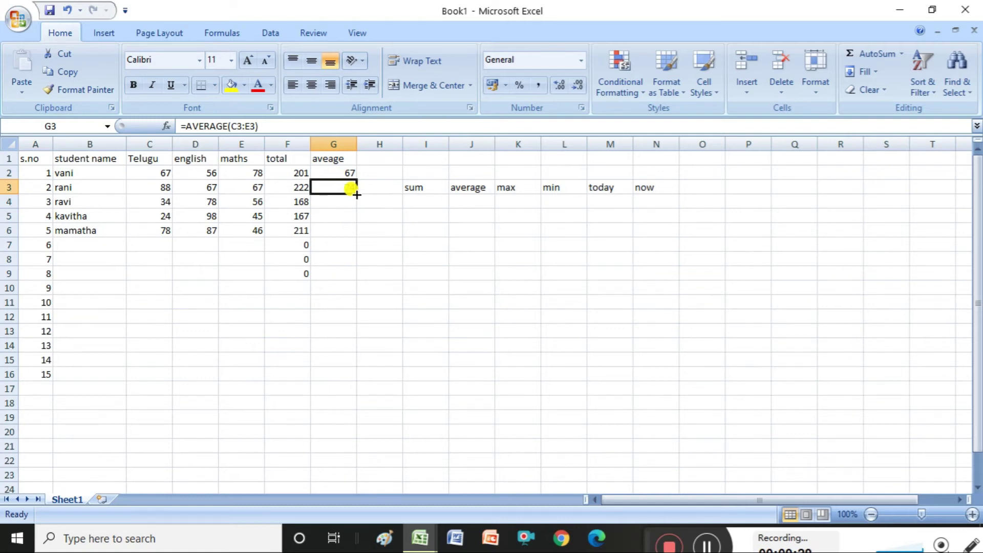
Fill the G3 average formula down to G6, giving 56, 55.66667 and 70.33333
{"action": "left_click_drag", "start_coordinate": [357, 194], "coordinate": [358, 234]}
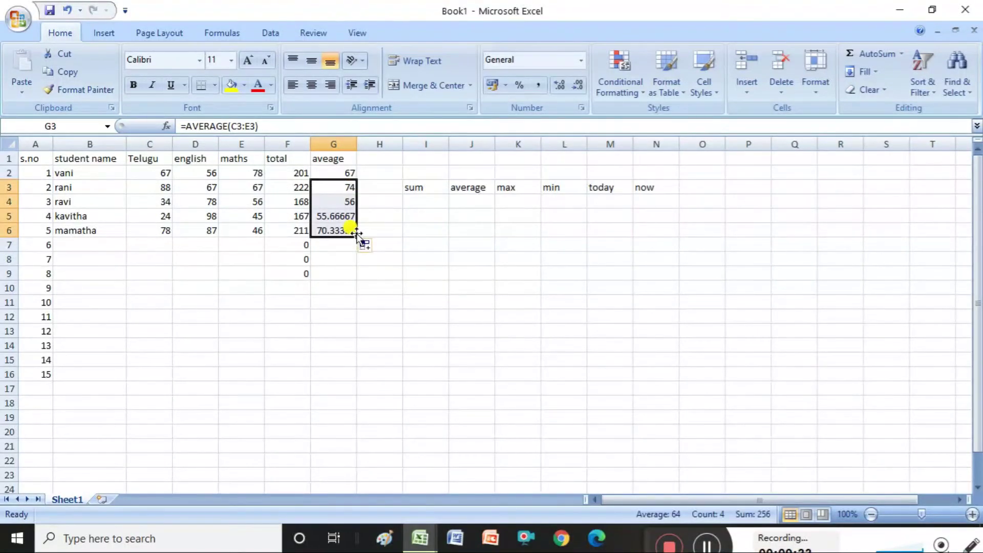
{"action": "left_click", "coordinate": [398, 255]}
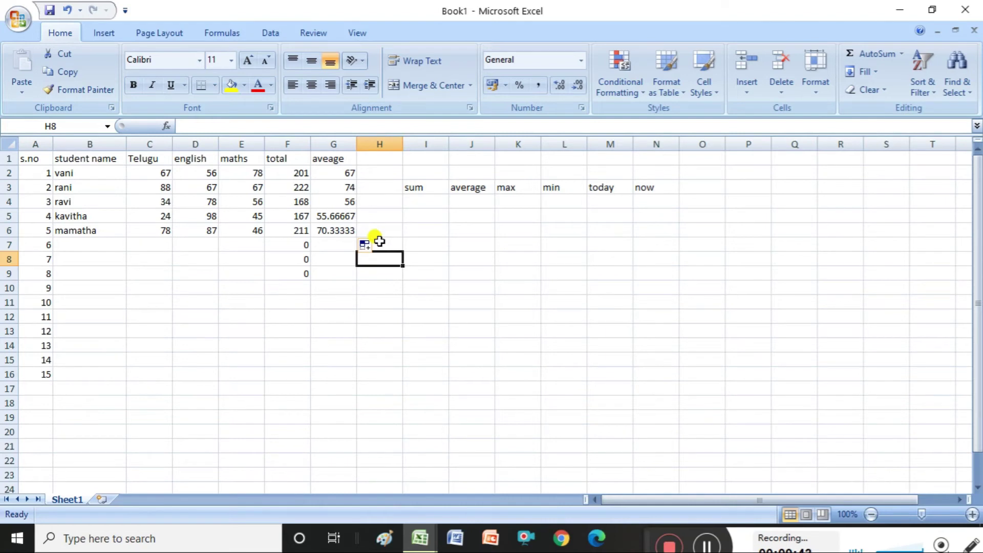
{"action": "left_click", "coordinate": [382, 159]}
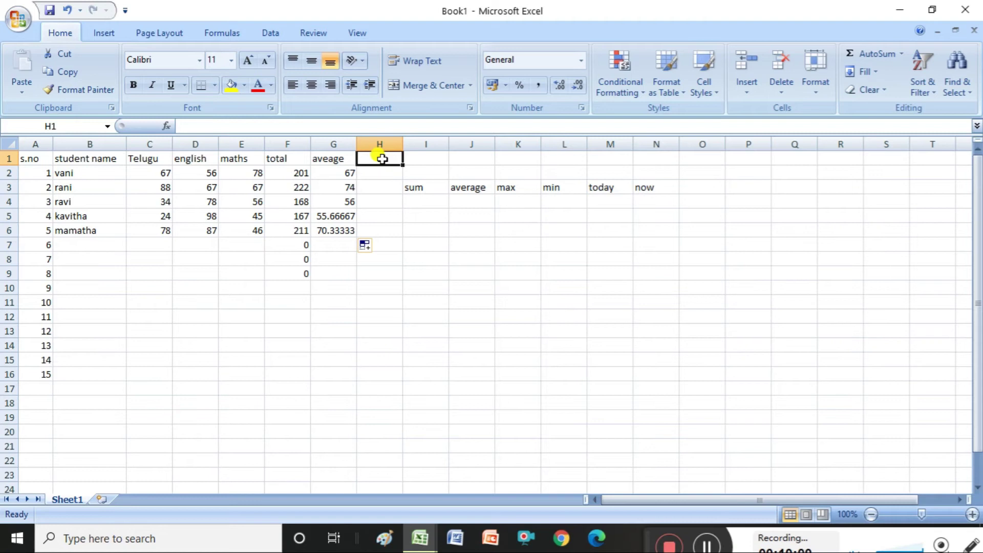
Label H1 'max' and enter =MAX(F2:F6) in H2 to show the top total, 222
{"action": "type", "text": "max"}
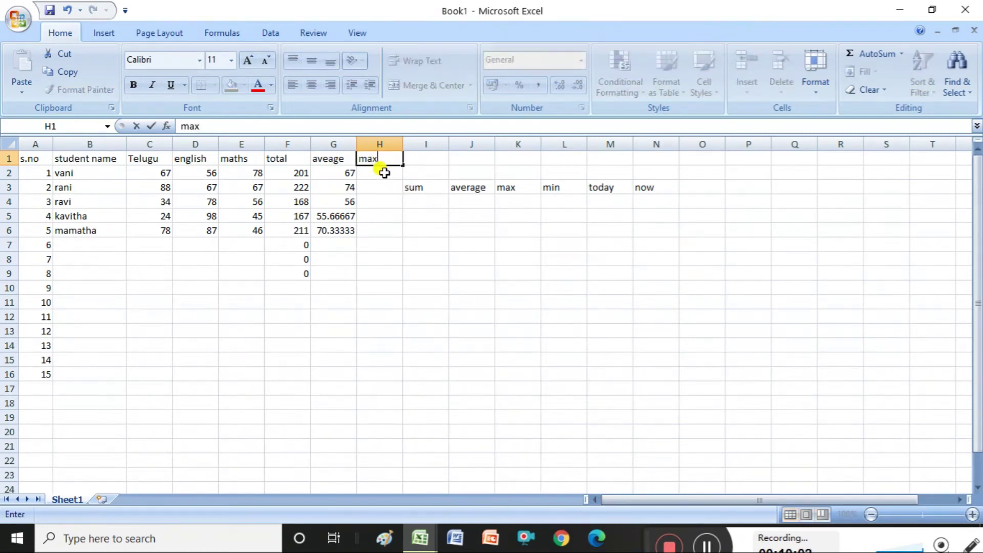
{"action": "left_click", "coordinate": [384, 173]}
{"action": "type", "text": "="}
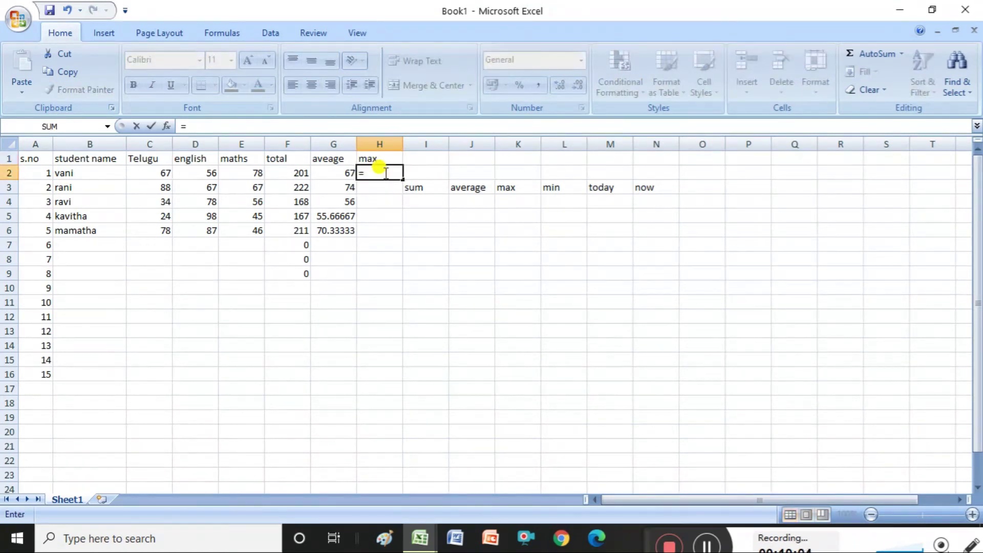
{"action": "type", "text": "max"}
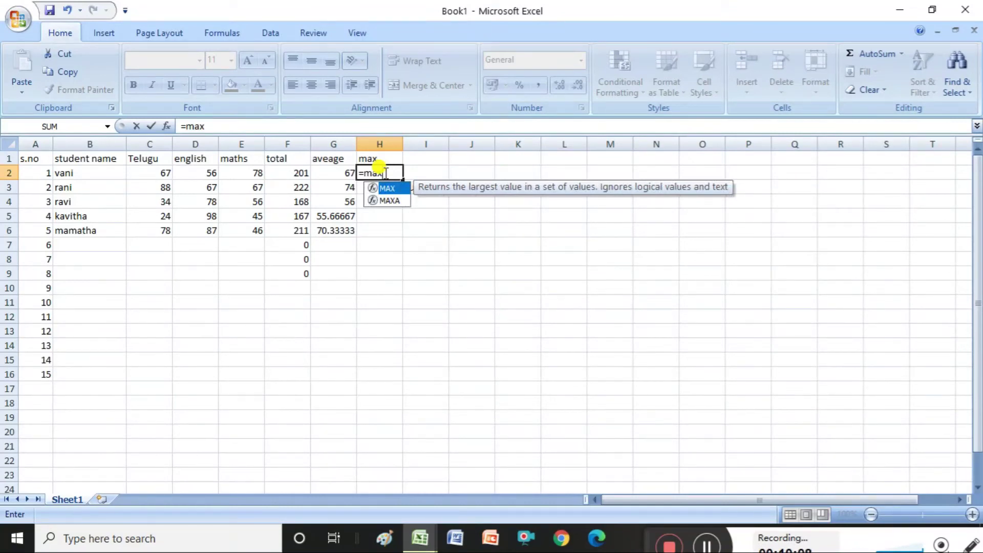
{"action": "key", "text": "Tab"}
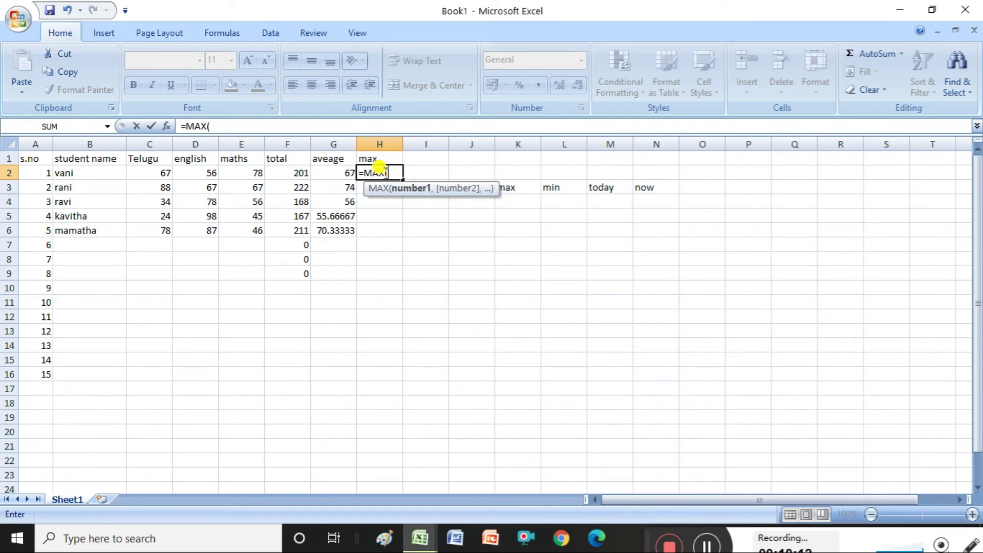
{"action": "left_click", "coordinate": [285, 172]}
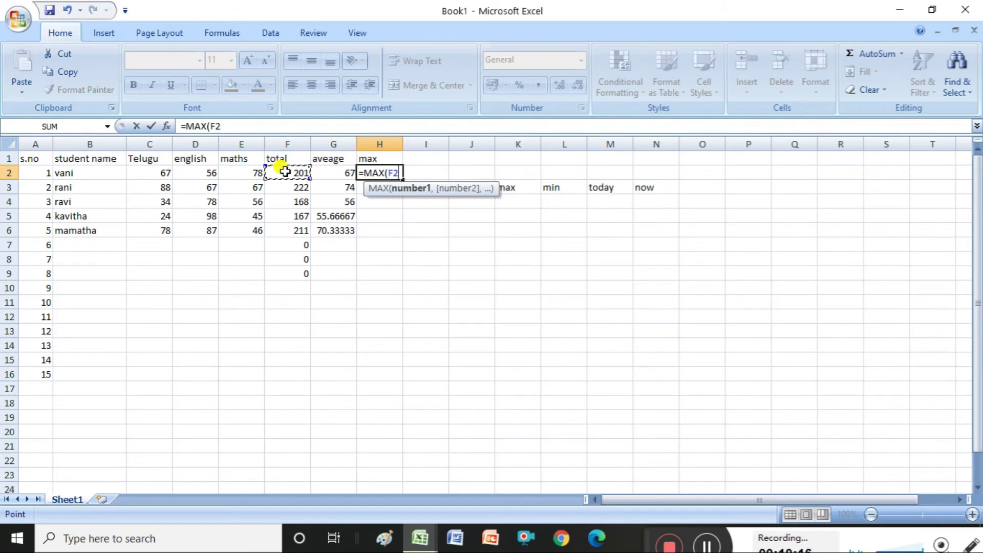
{"action": "key", "text": "shift+Down"}
{"action": "key", "text": "shift+Down"}
{"action": "key", "text": "shift+Down"}
{"action": "key", "text": "shift+Down"}
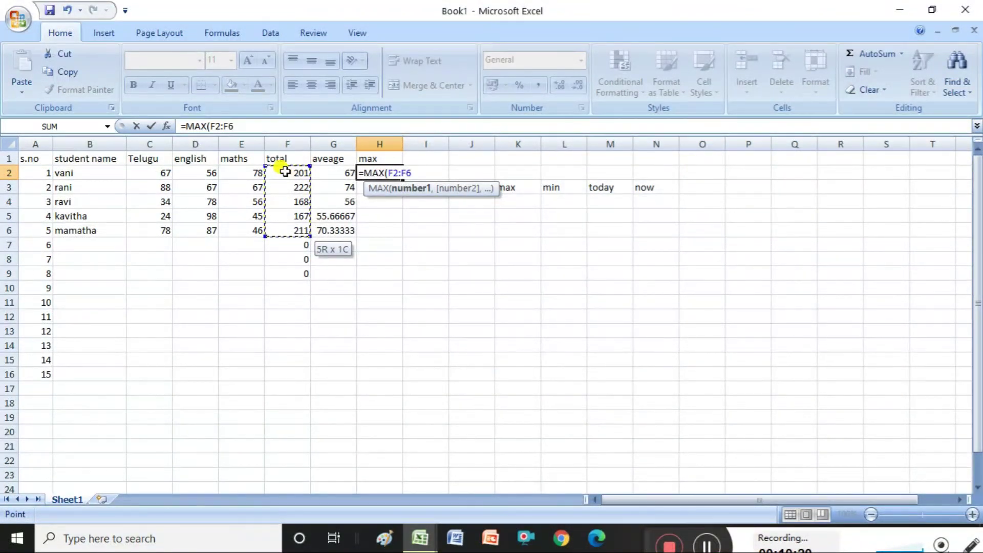
{"action": "type", "text": ")"}
{"action": "key", "text": "Return"}
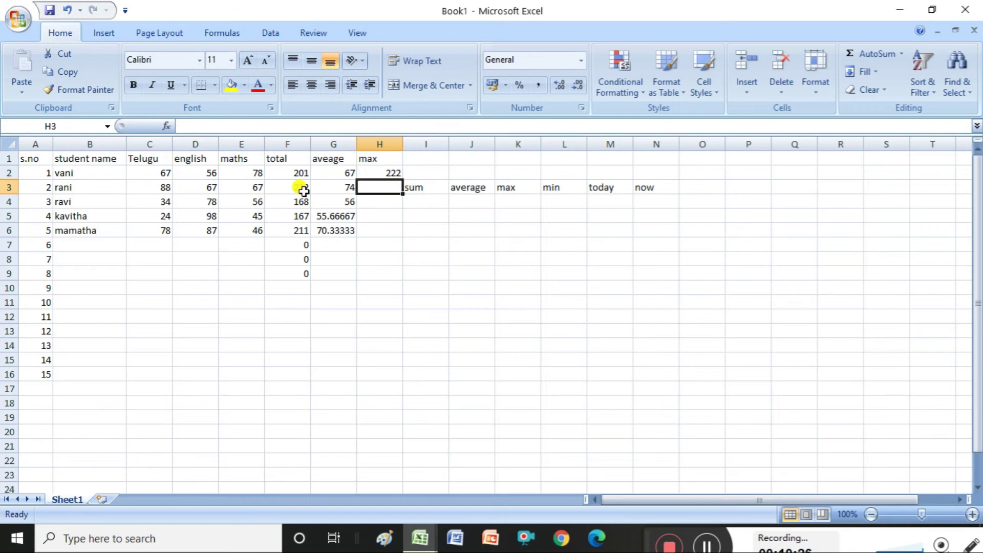
{"action": "left_click", "coordinate": [388, 172]}
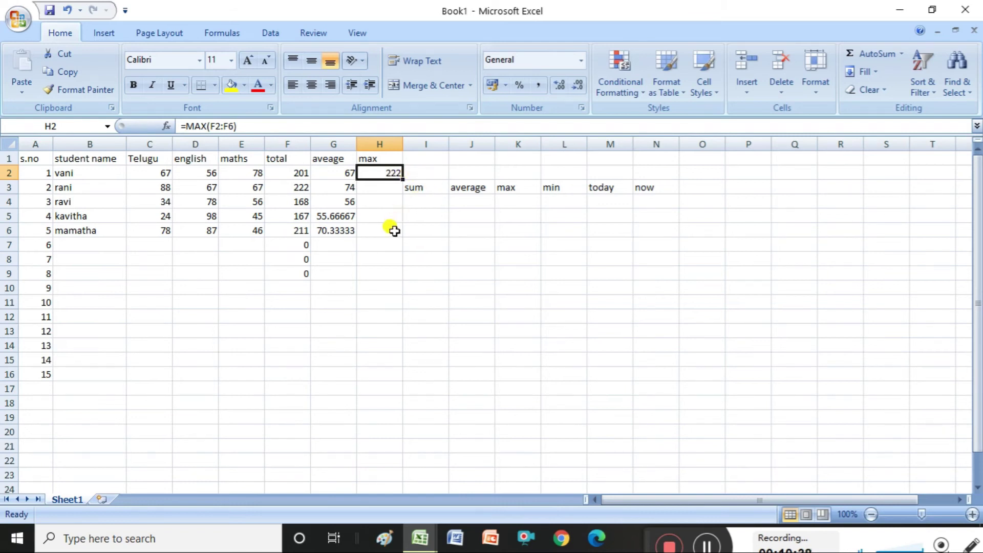
Enter =MIN(F2:F6) in L4 to show the lowest student total, 167
{"action": "left_click", "coordinate": [555, 203]}
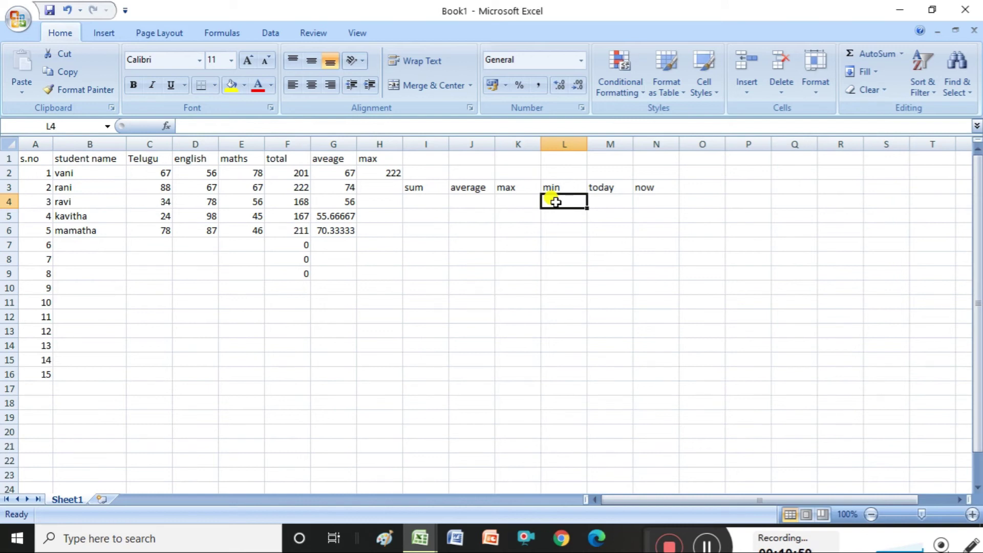
{"action": "type", "text": "="}
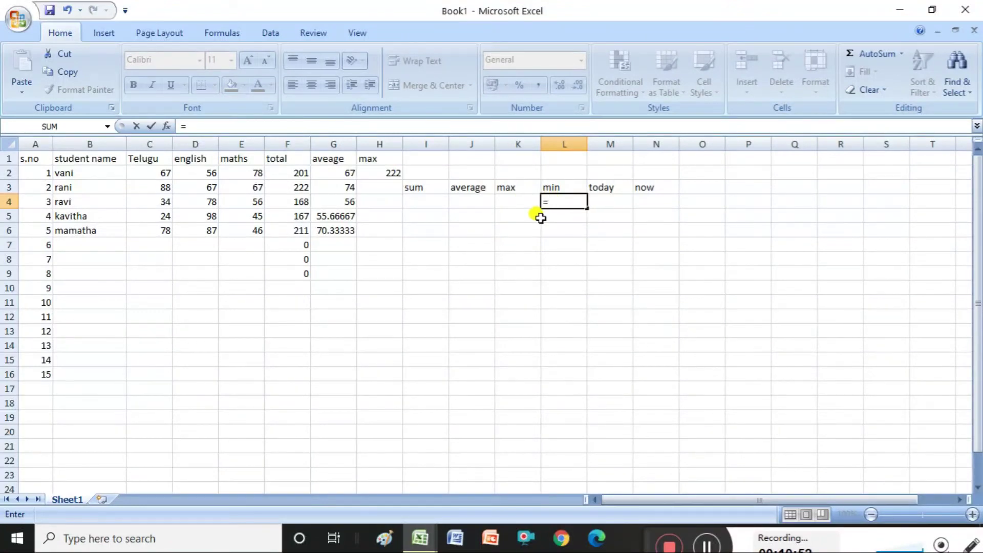
{"action": "type", "text": "min"}
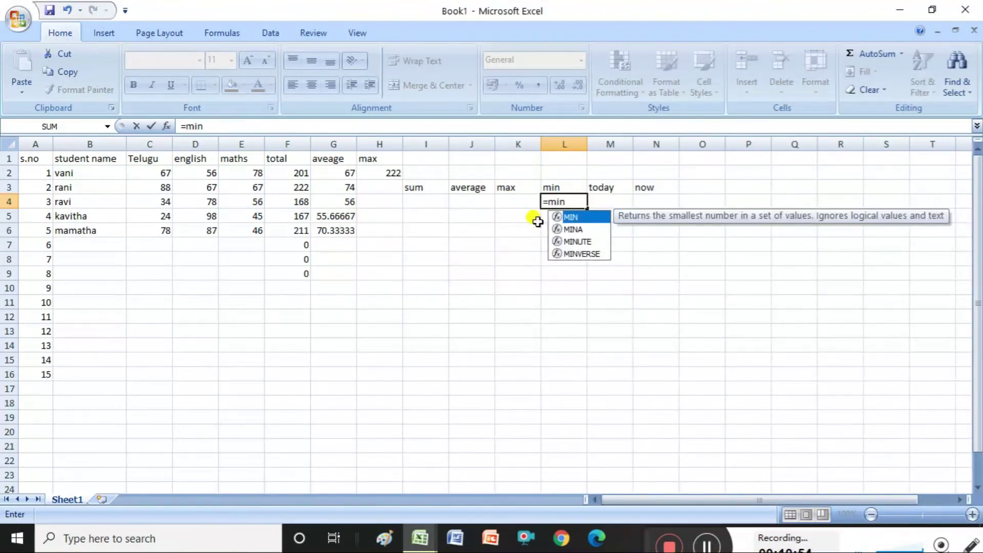
{"action": "key", "text": "Tab"}
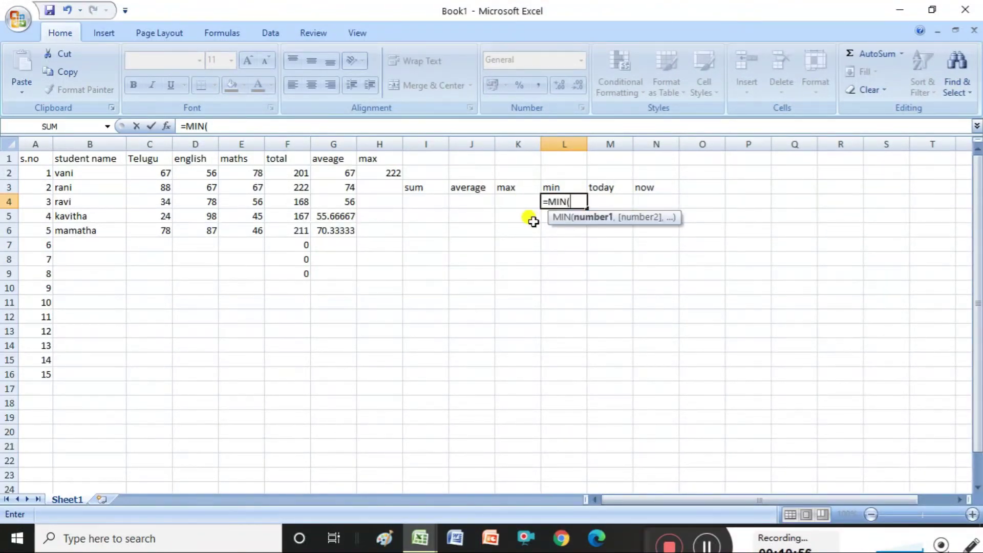
{"action": "left_click", "coordinate": [286, 174]}
{"action": "key", "text": "shift+Down"}
{"action": "key", "text": "shift+Down"}
{"action": "key", "text": "shift+Down"}
{"action": "key", "text": "shift+Down"}
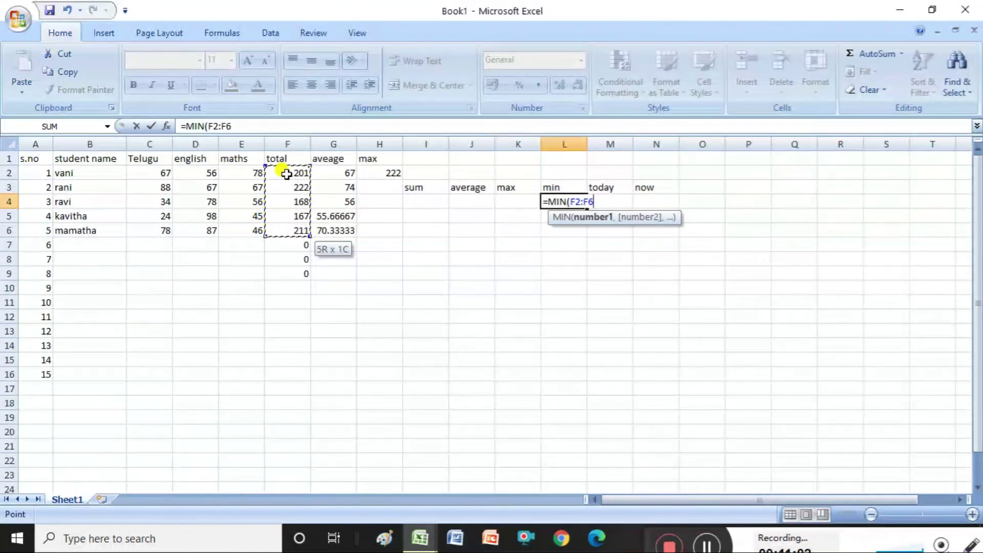
{"action": "type", "text": ")"}
{"action": "key", "text": "Return"}
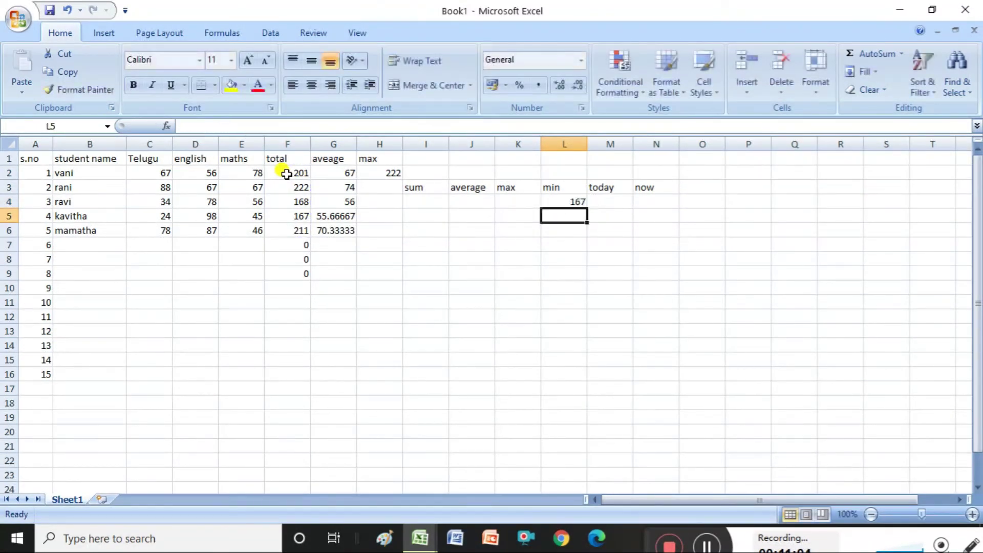
{"action": "left_click", "coordinate": [561, 202]}
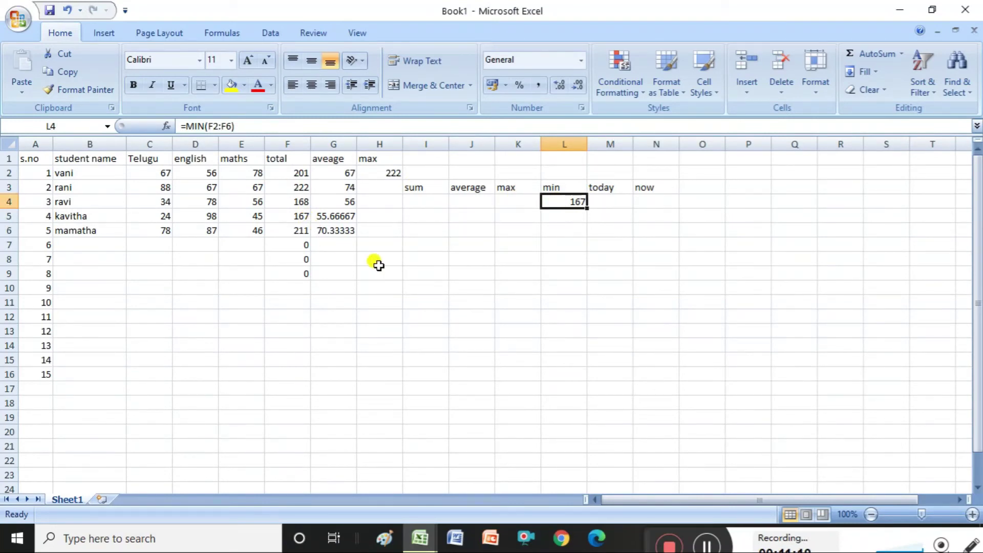
{"action": "left_click", "coordinate": [503, 276]}
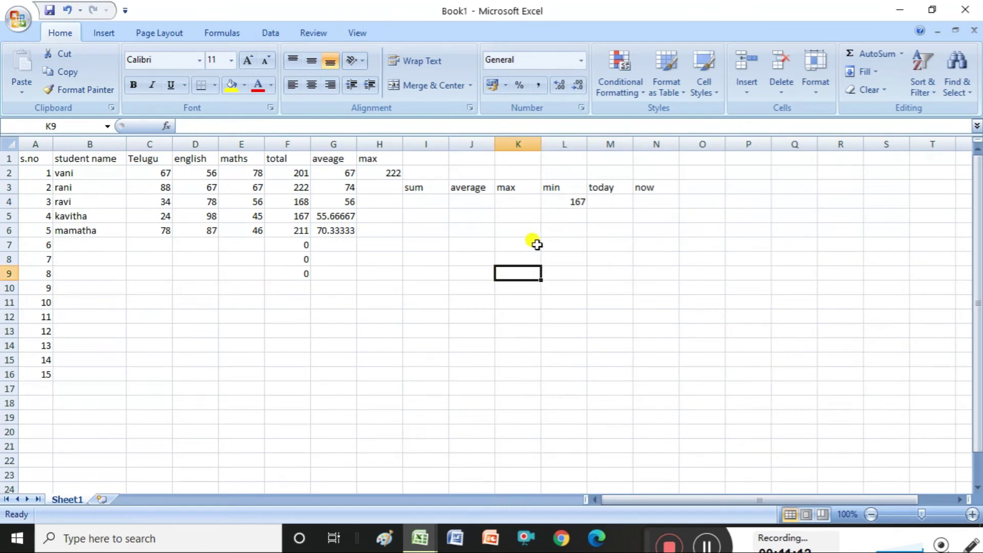
Enter =MAX(C2:C6) in K5 to show the highest Telugu mark, 88
{"action": "left_click", "coordinate": [522, 217]}
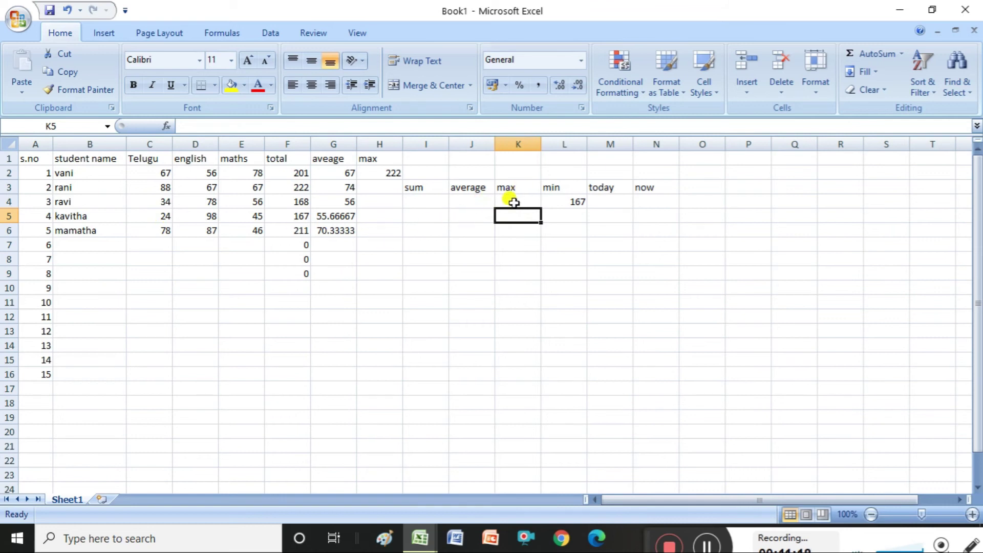
{"action": "type", "text": "="}
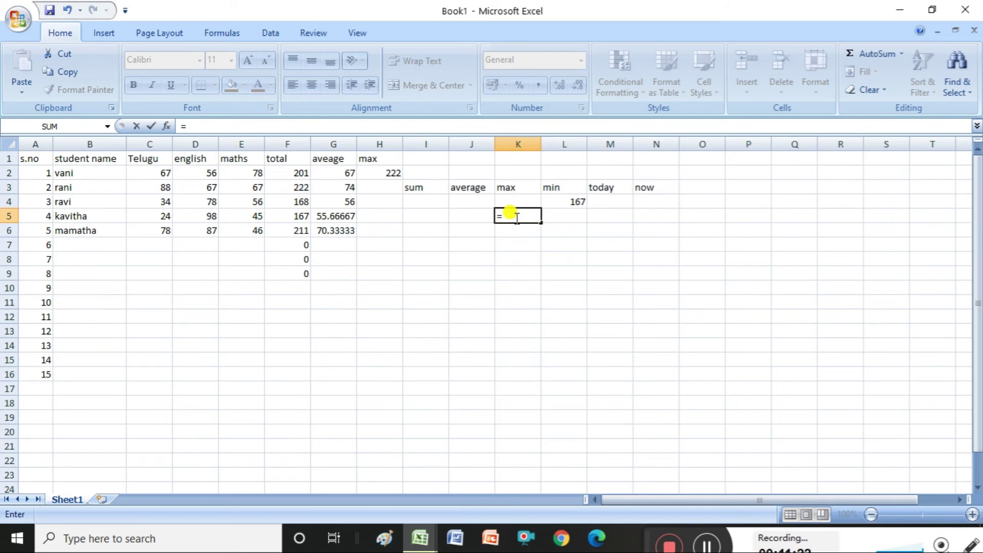
{"action": "type", "text": "max"}
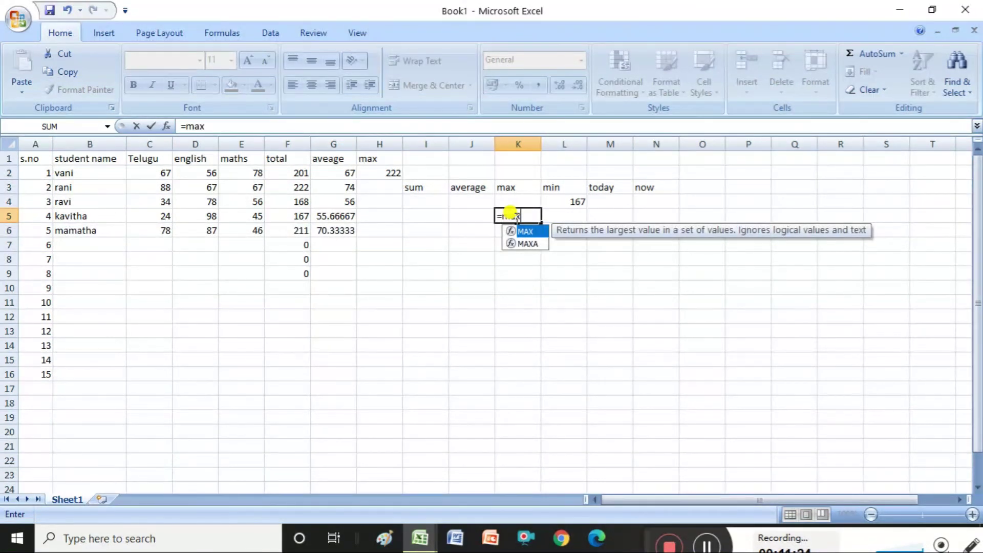
{"action": "key", "text": "Tab"}
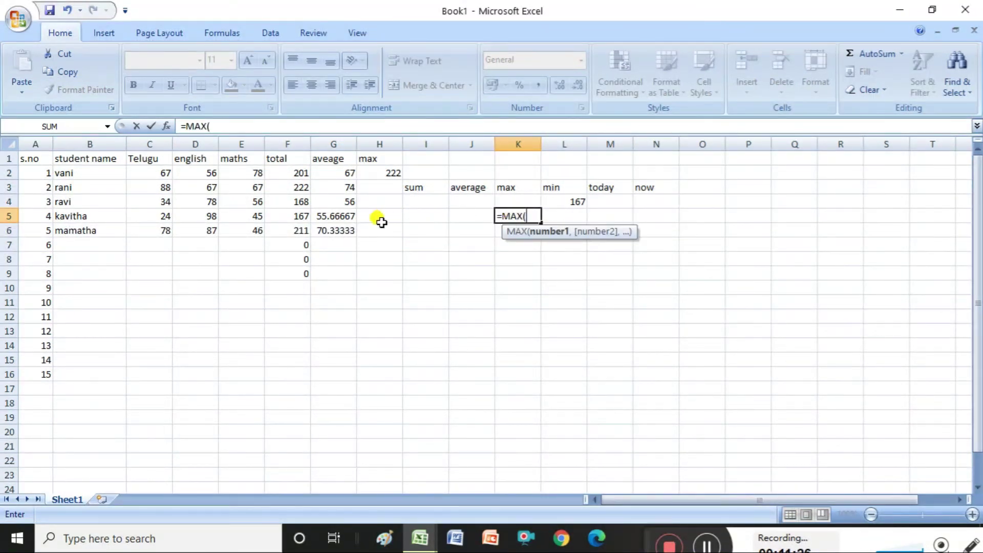
{"action": "left_click", "coordinate": [153, 173]}
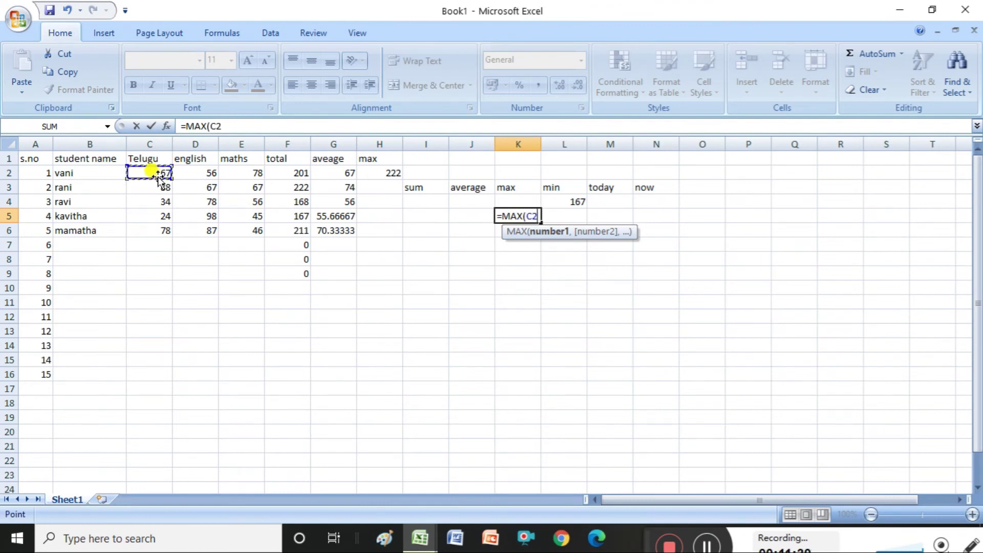
{"action": "left_click_drag", "start_coordinate": [160, 178], "coordinate": [159, 231]}
{"action": "left_click_drag", "start_coordinate": [157, 175], "coordinate": [158, 175]}
{"action": "type", "text": ")"}
{"action": "key", "text": "Return"}
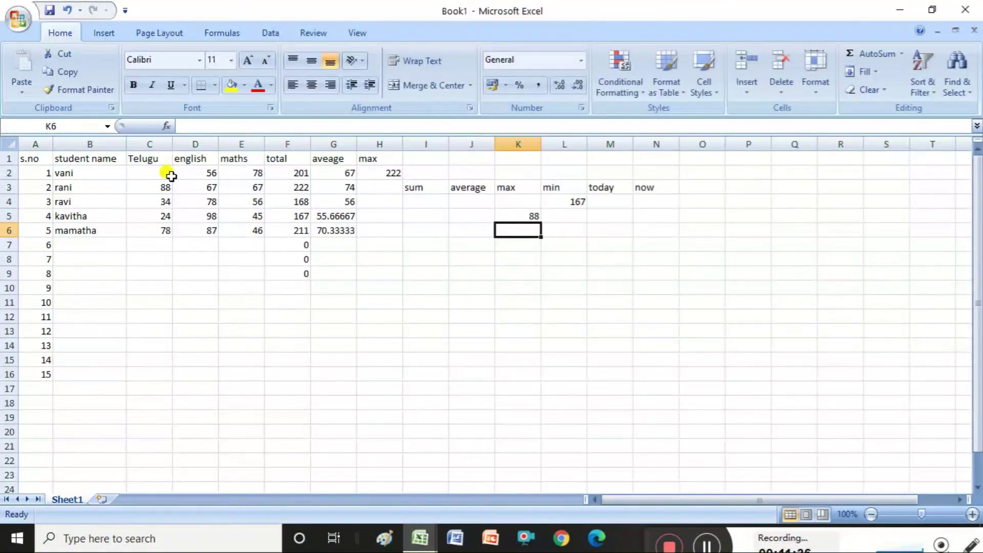
{"action": "left_click", "coordinate": [513, 216]}
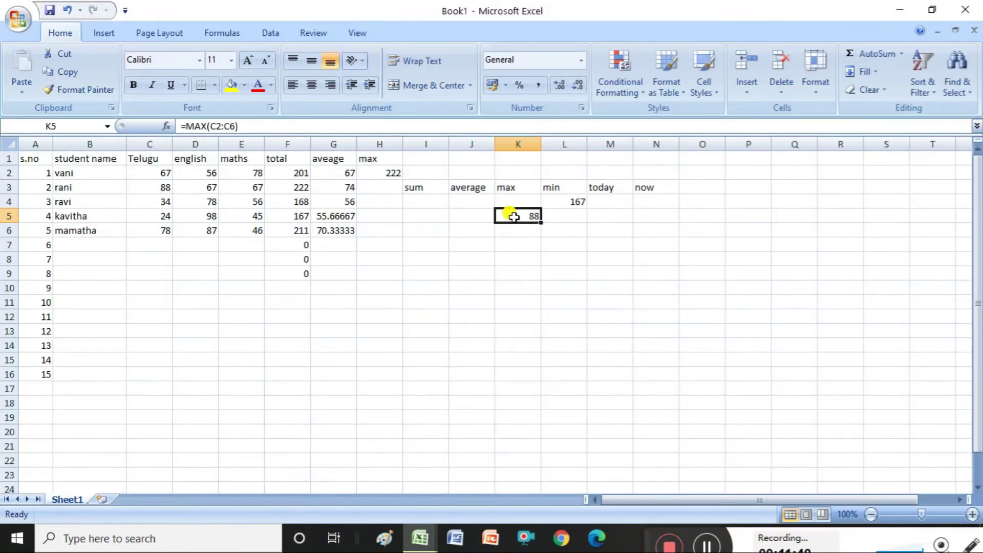
{"action": "left_click", "coordinate": [568, 217]}
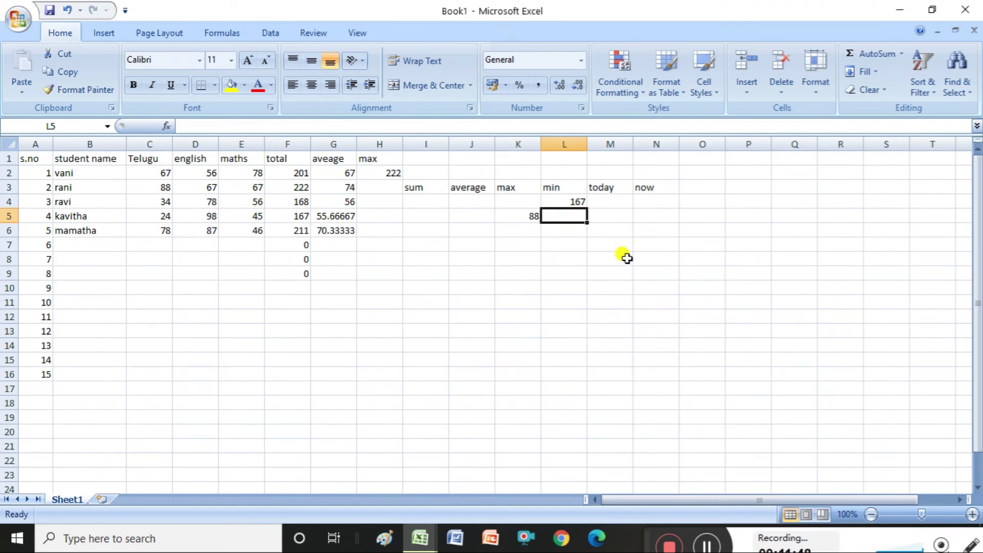
{"action": "left_click", "coordinate": [608, 200]}
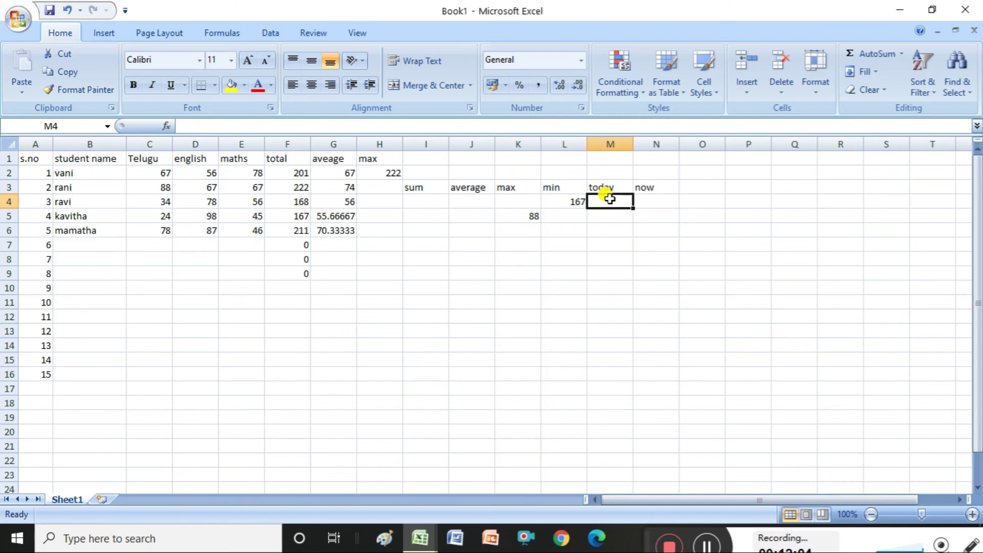
Enter =TODAY() in M4 to display the current date, 20-06-2020
{"action": "type", "text": "="}
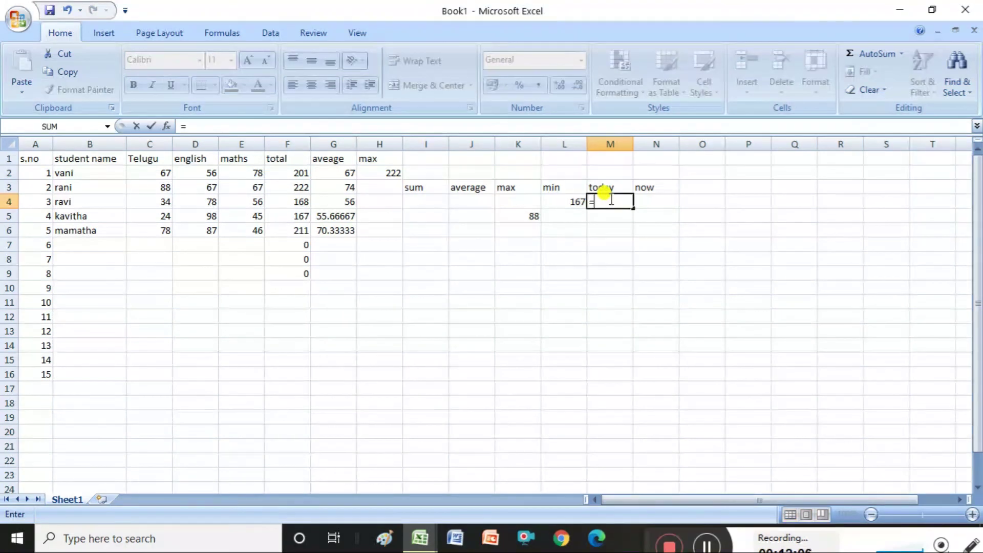
{"action": "type", "text": "today"}
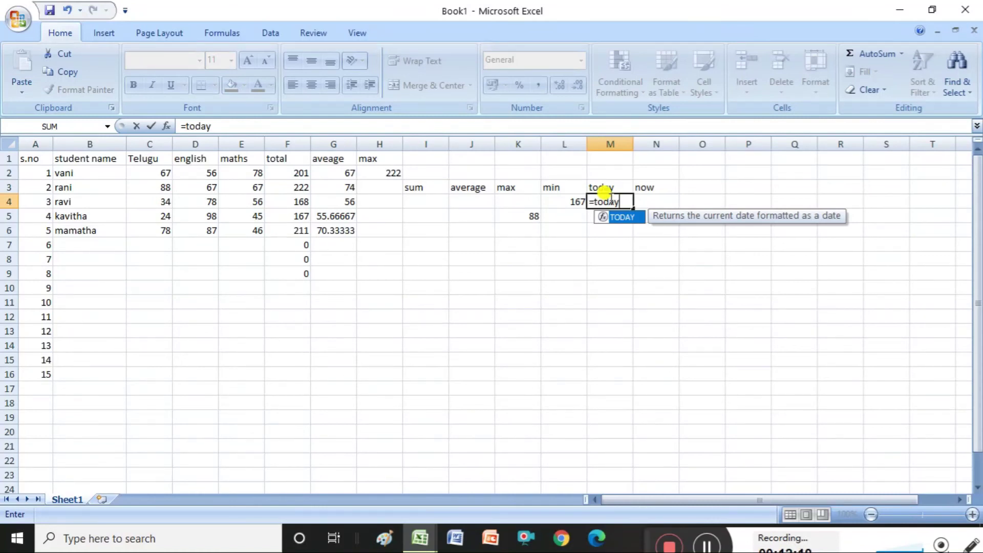
{"action": "type", "text": "("}
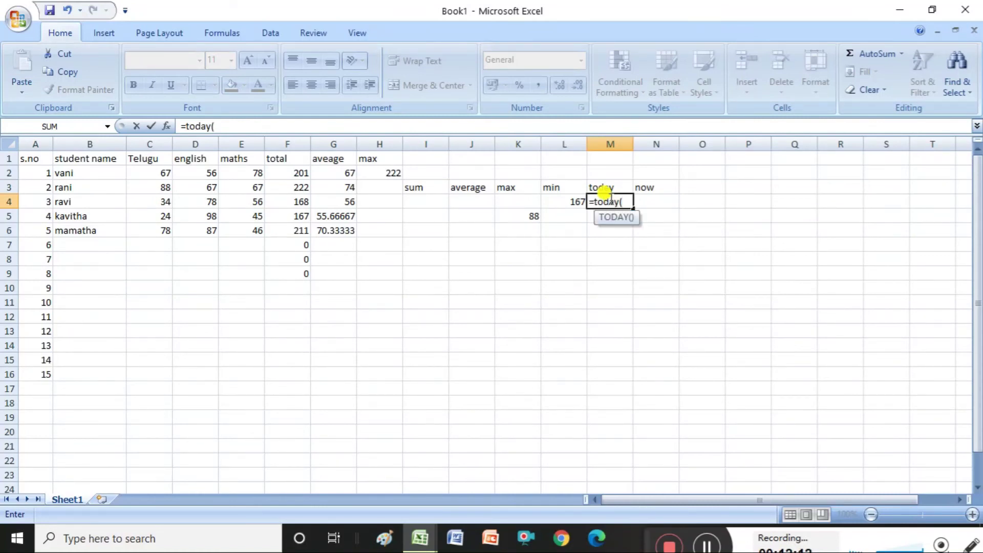
{"action": "type", "text": ")"}
{"action": "key", "text": "Return"}
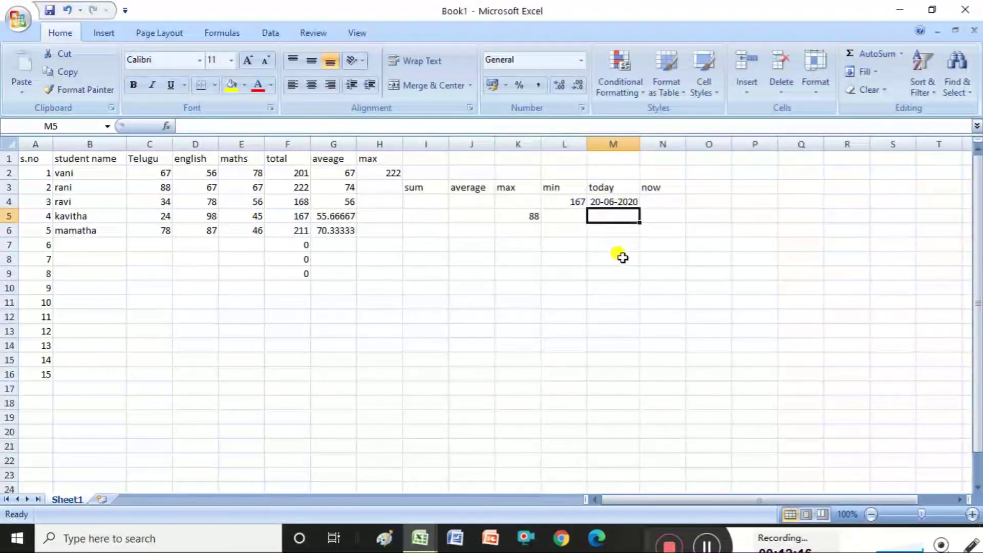
{"action": "left_click", "coordinate": [621, 202]}
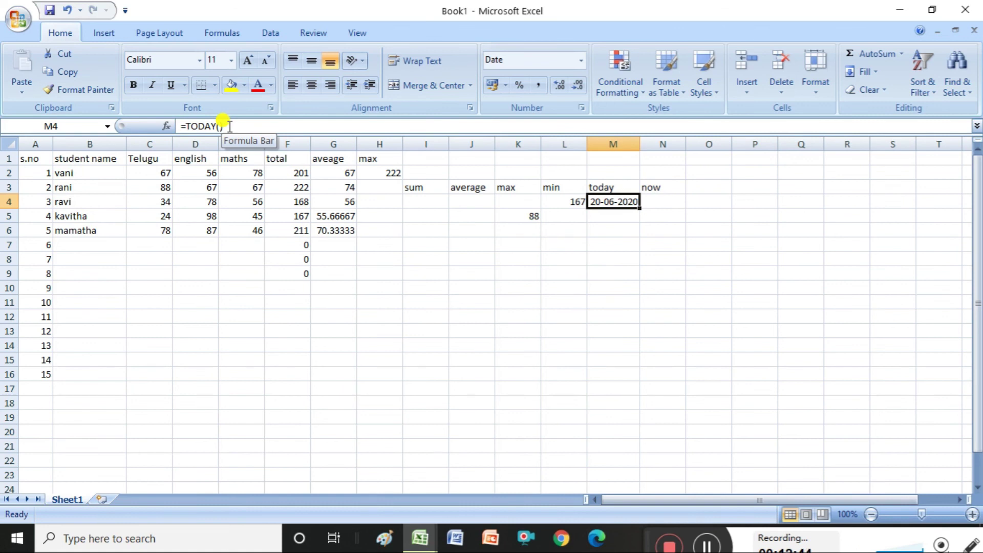
{"action": "left_click", "coordinate": [665, 198]}
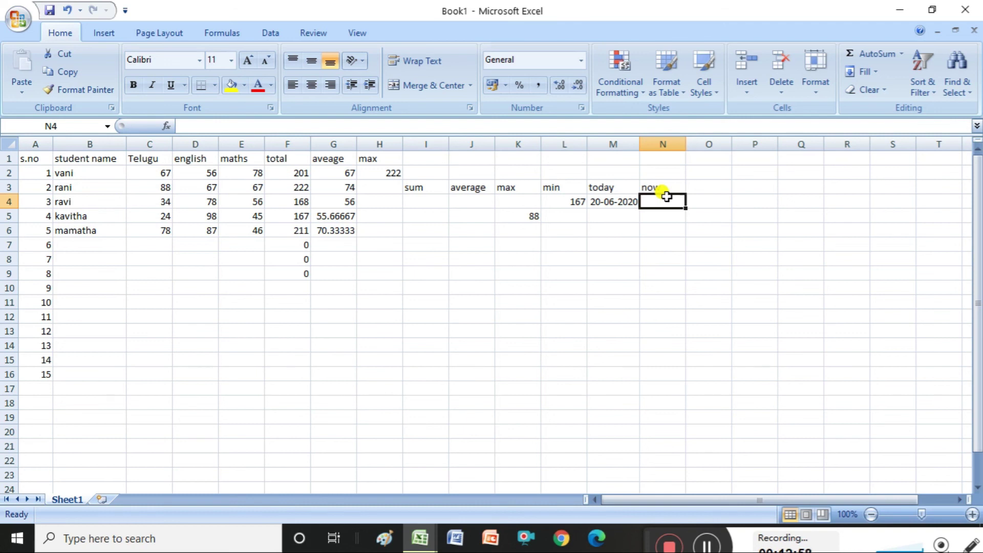
{"action": "type", "text": "="}
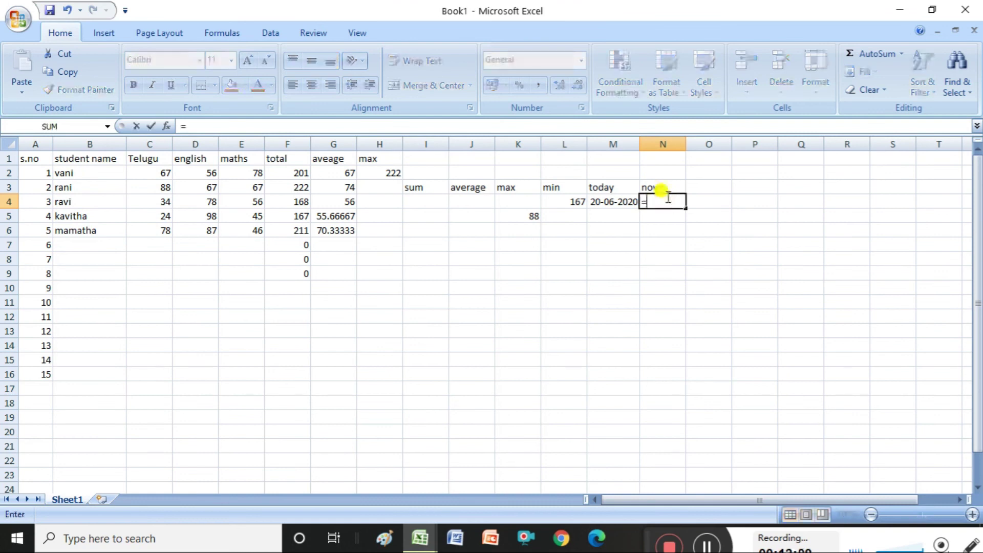
{"action": "type", "text": "now"}
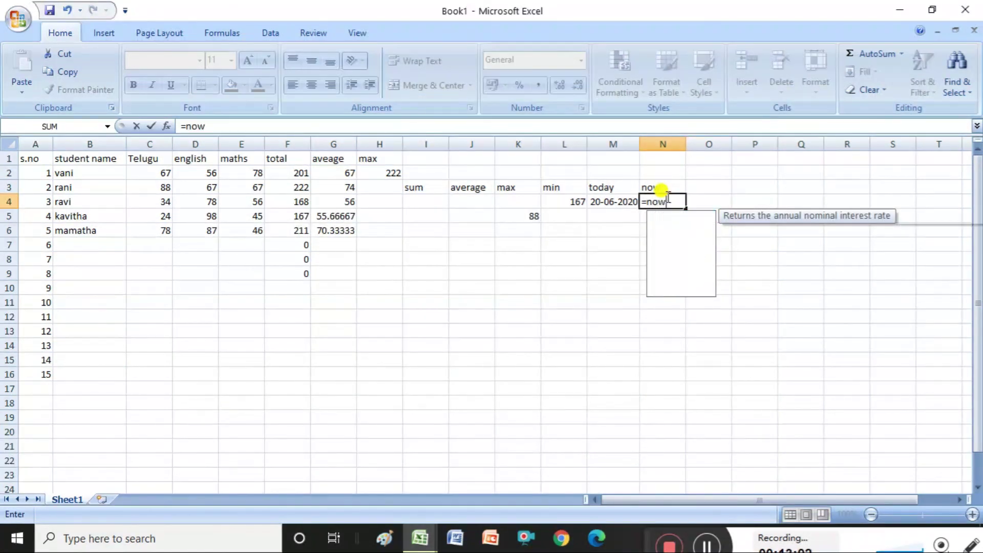
{"action": "key", "text": "Tab"}
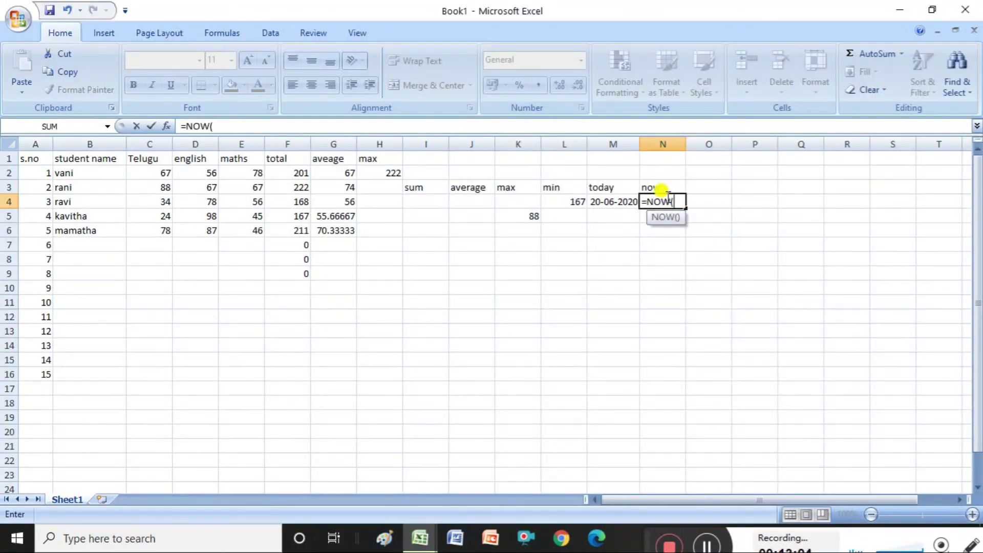
{"action": "type", "text": ")"}
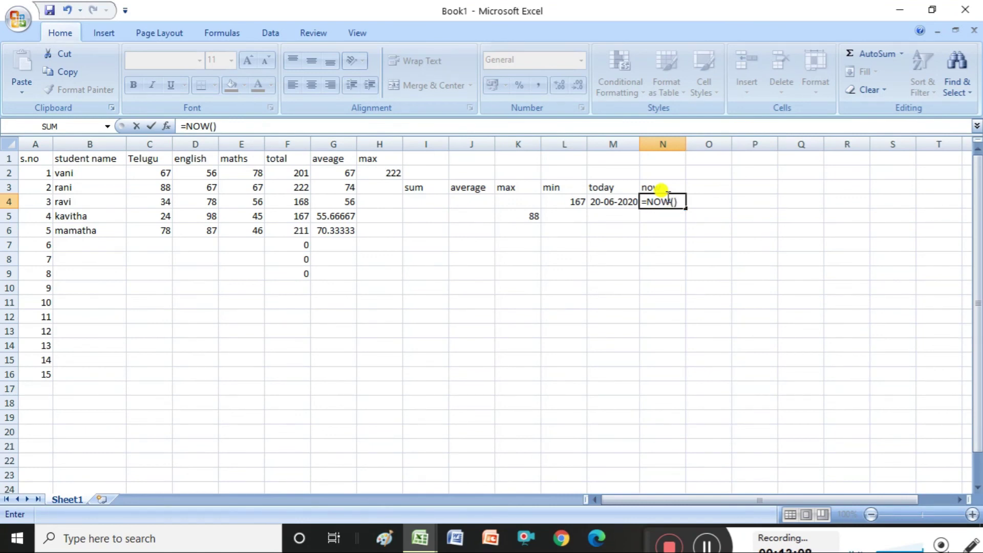
{"action": "key", "text": "Return"}
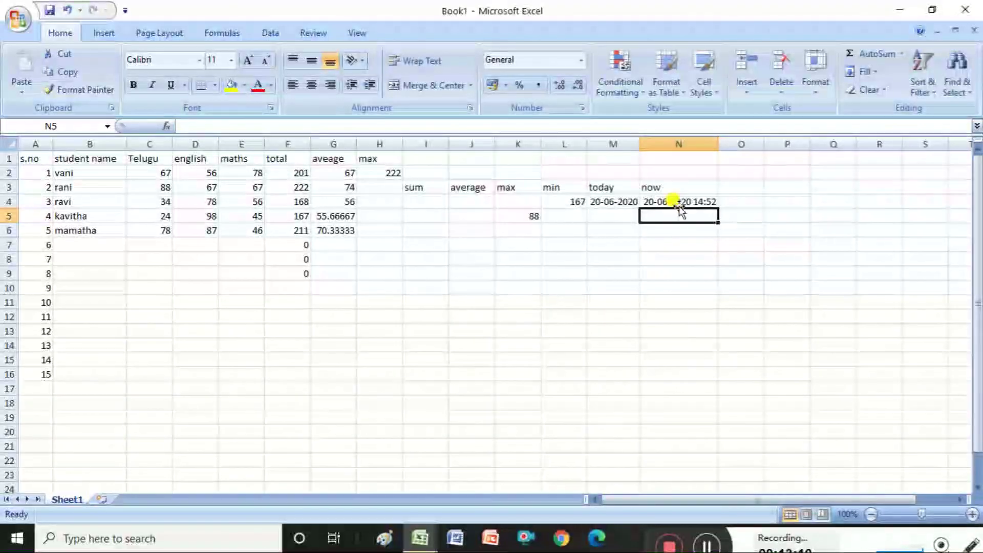
{"action": "left_click", "coordinate": [702, 201]}
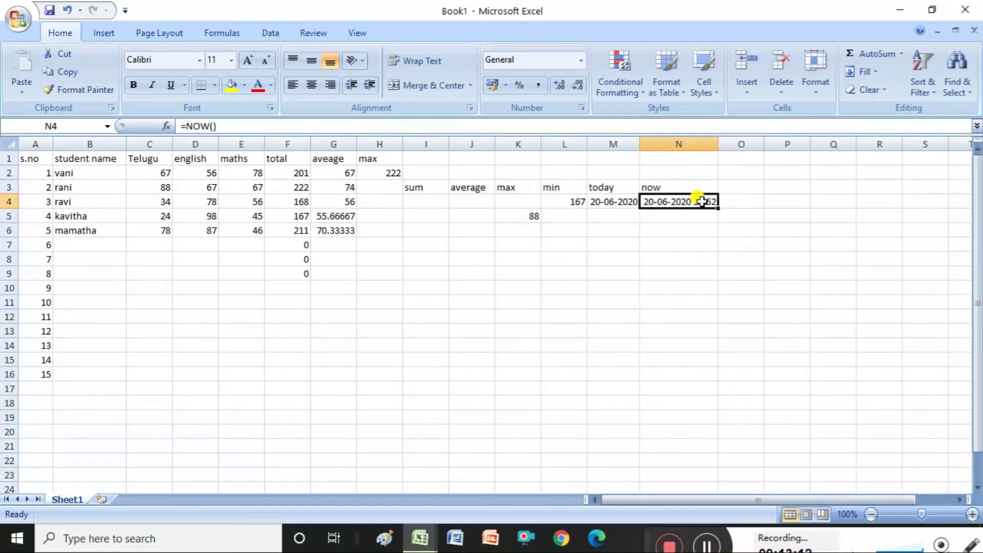